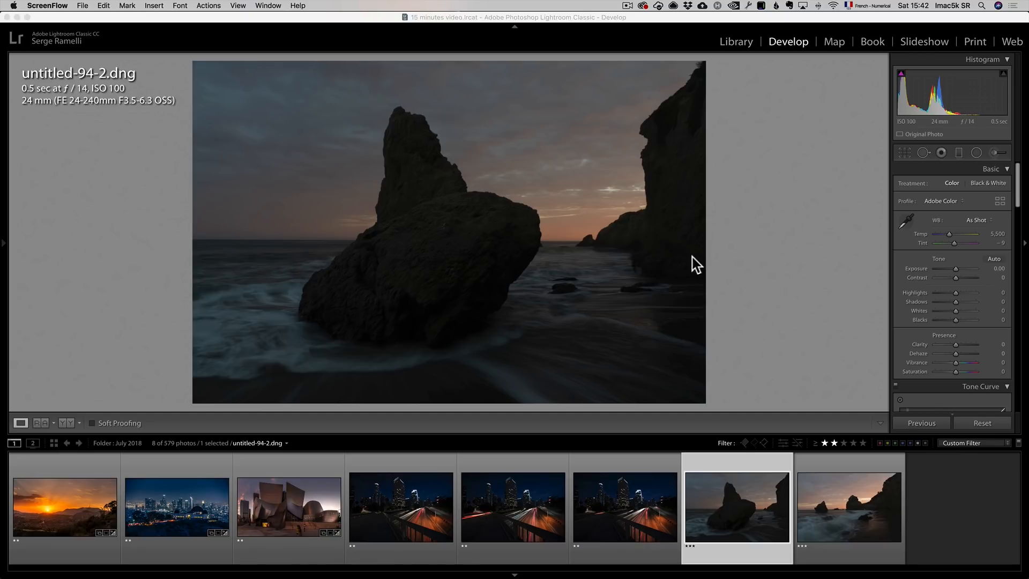
- Set Highlights to -100, Shadows to +100 and Blacks to -17 on the untitled-94-2.dng seascape photo
left_click(962, 303)
left_click_drag(966, 305, 914, 294)
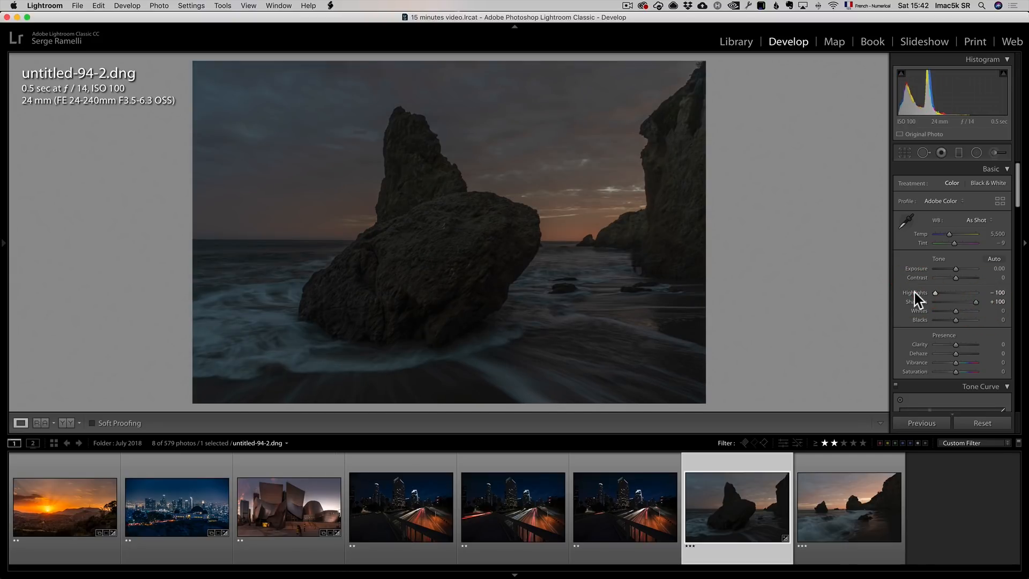
left_click_drag(956, 320, 952, 320)
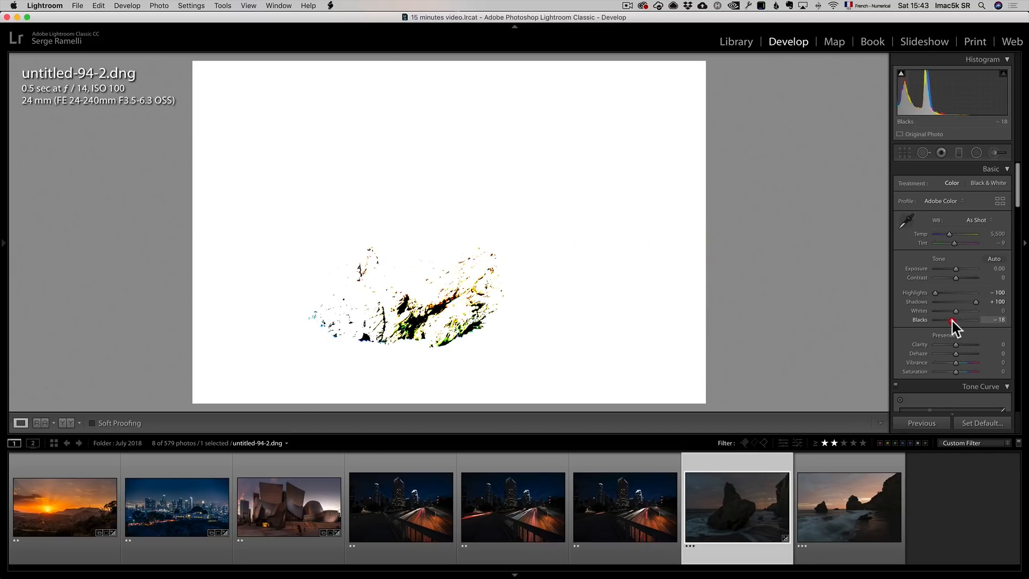
left_click_drag(952, 320, 952, 321)
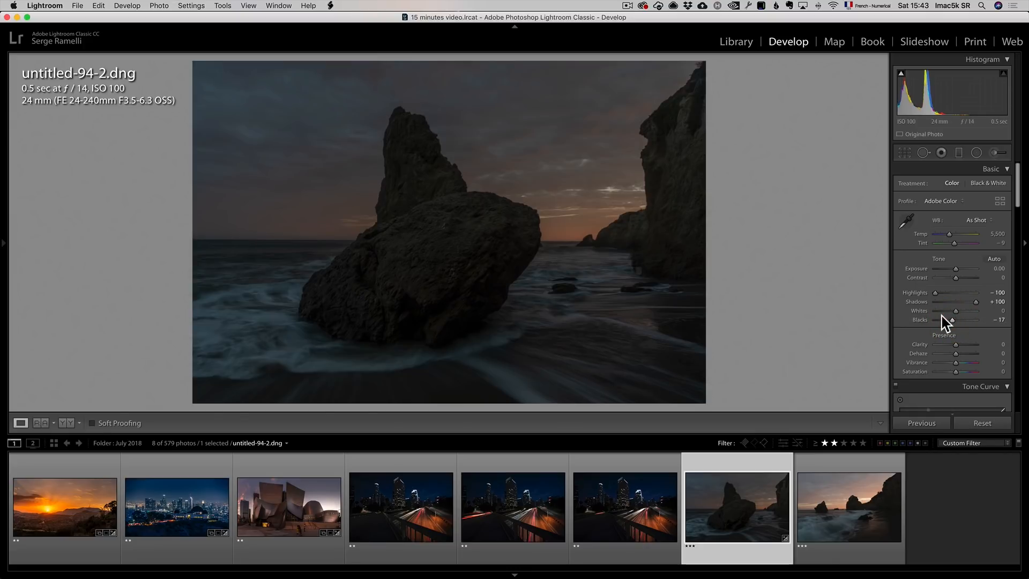
- Raise the Whites to +57 using the clipping preview, and set the Exposure to +0.45
key("alt")
left_click_drag(956, 312, 969, 312)
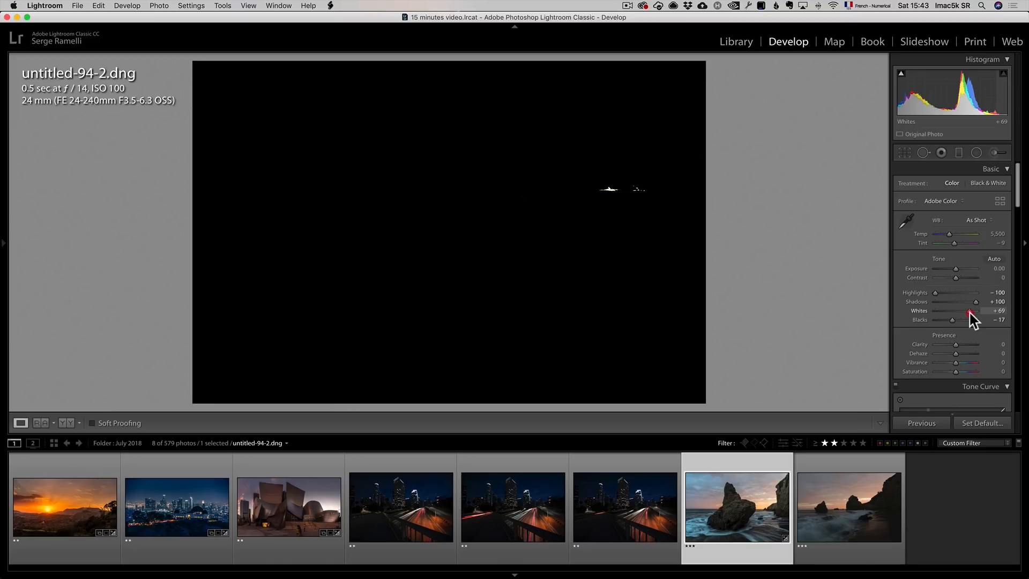
left_click_drag(970, 311, 958, 313)
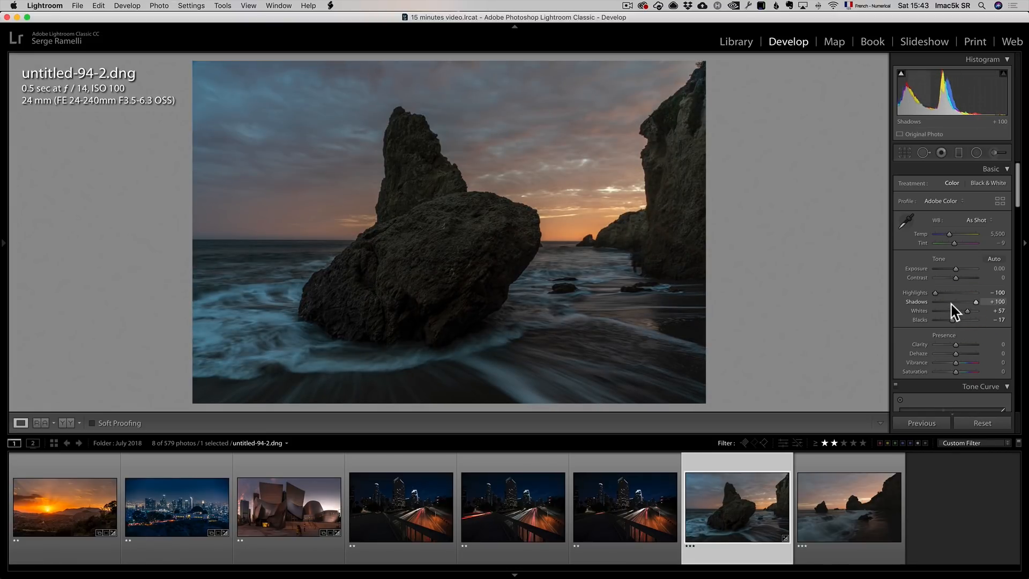
left_click_drag(956, 271, 958, 273)
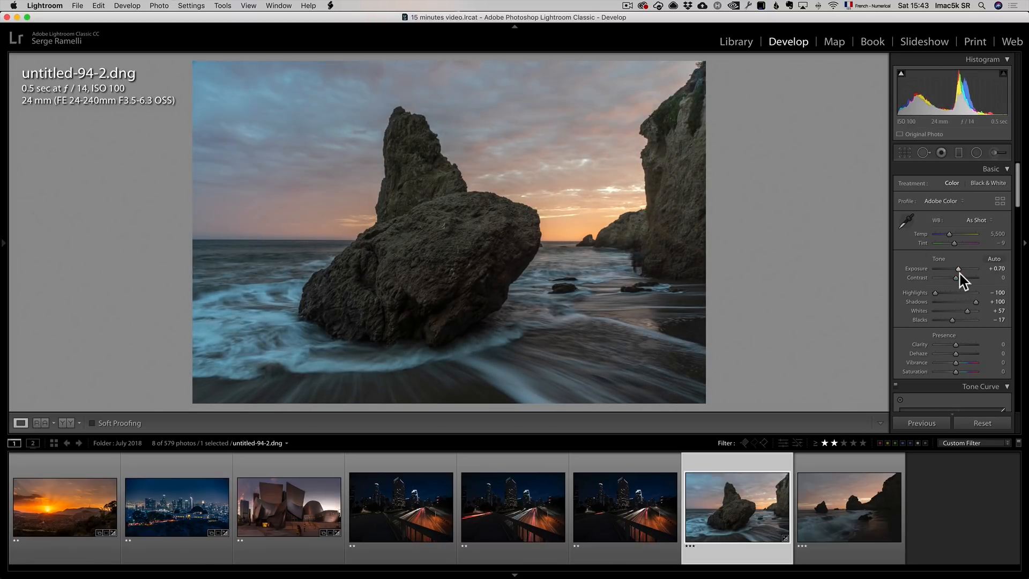
left_click_drag(956, 271, 956, 271)
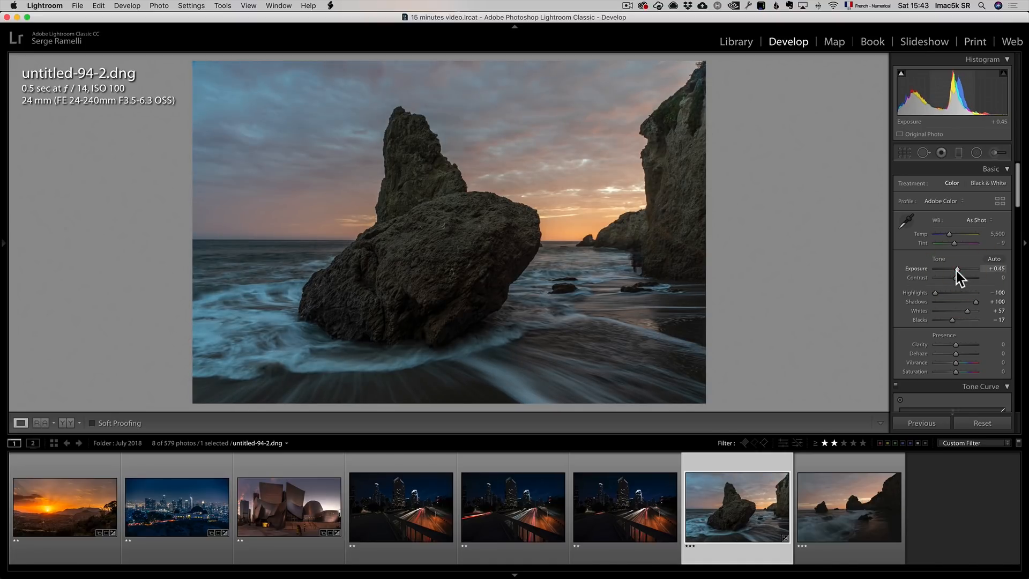
- Try the Shade white balance preset with the Tint raised to +35
left_click(981, 219)
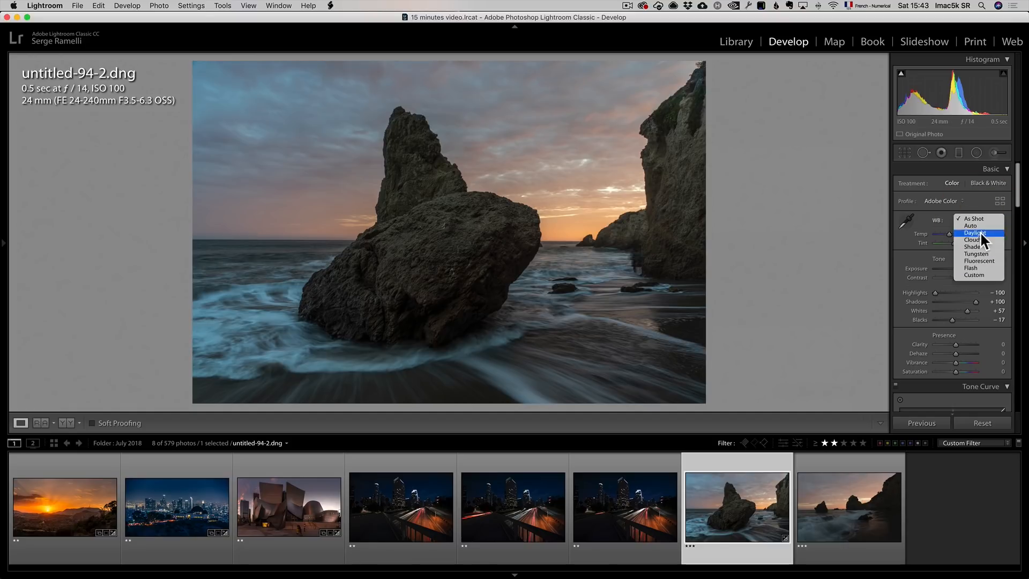
left_click(975, 247)
left_click_drag(957, 244, 960, 243)
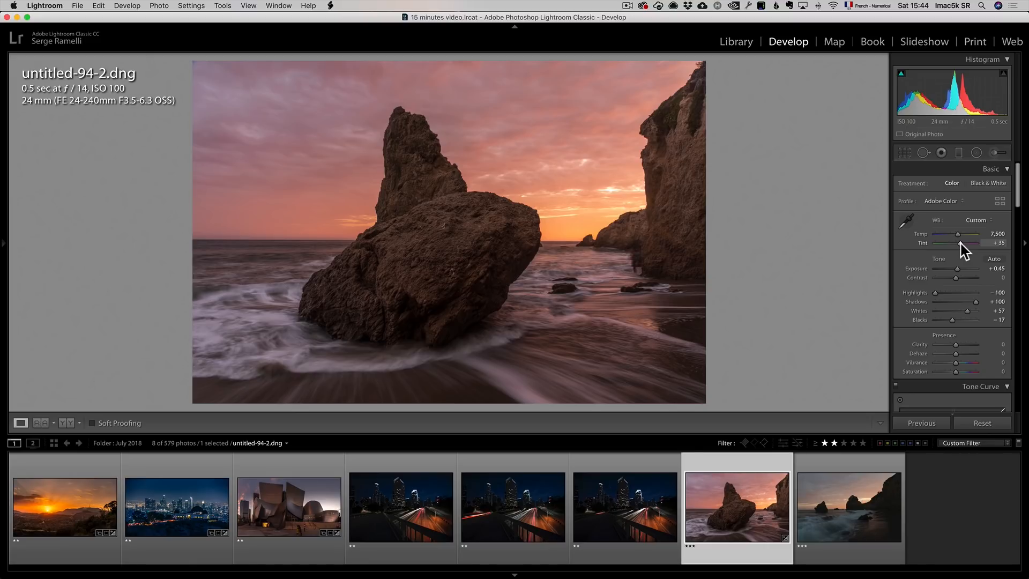
- Change the white balance to the Daylight preset and adjust the Tint to +15
left_click(986, 220)
left_click(977, 176)
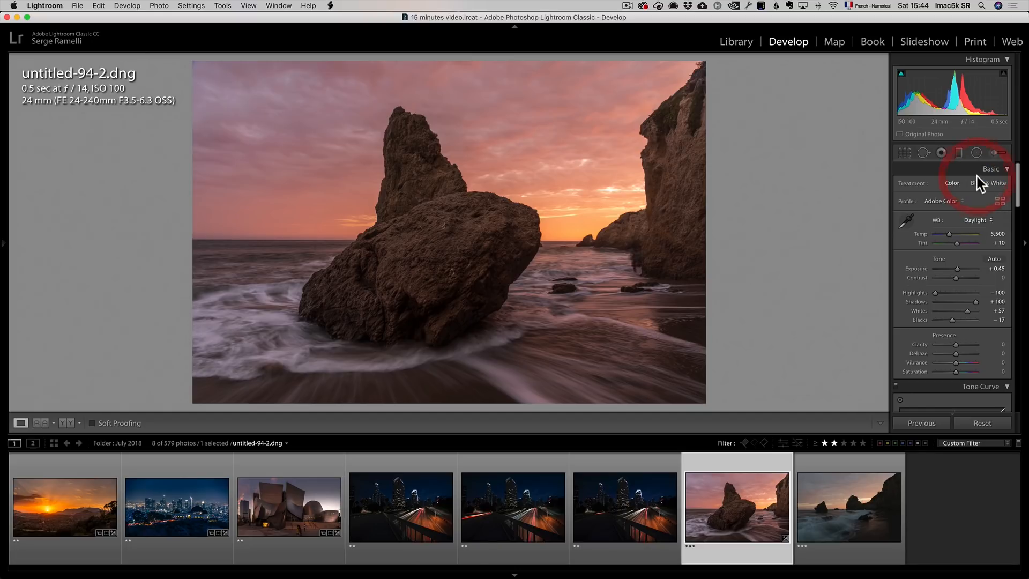
left_click_drag(958, 248, 957, 245)
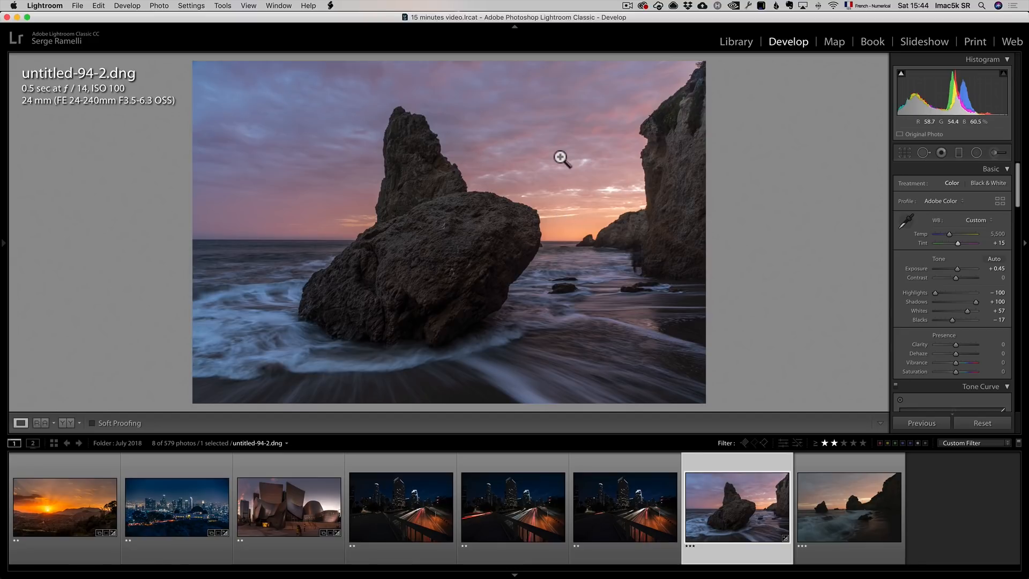
- Draw a wide elliptical radial filter centred on the sunset sky, invert its mask and set Feather to 100
left_click(976, 153)
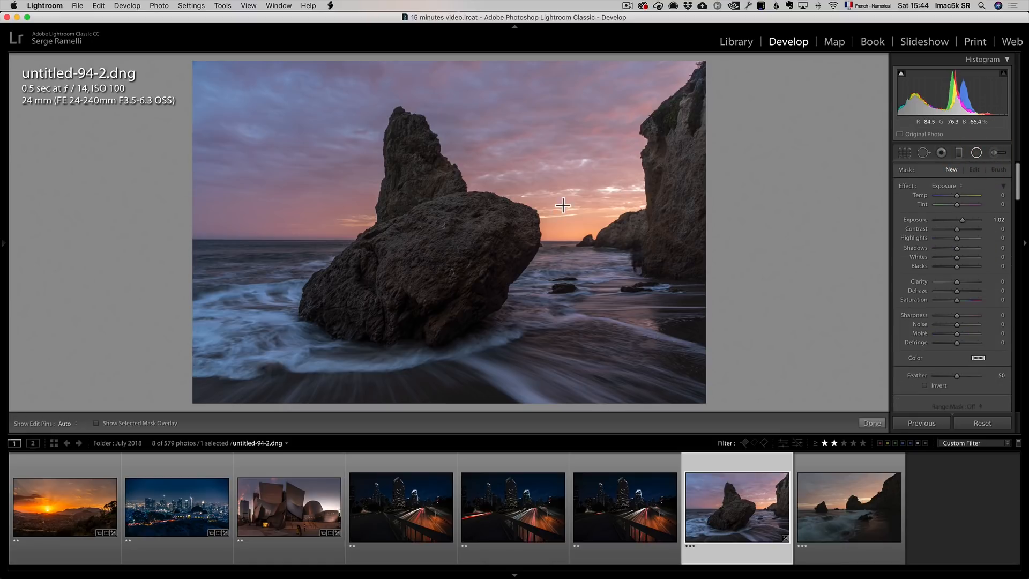
left_click_drag(555, 205, 830, 289)
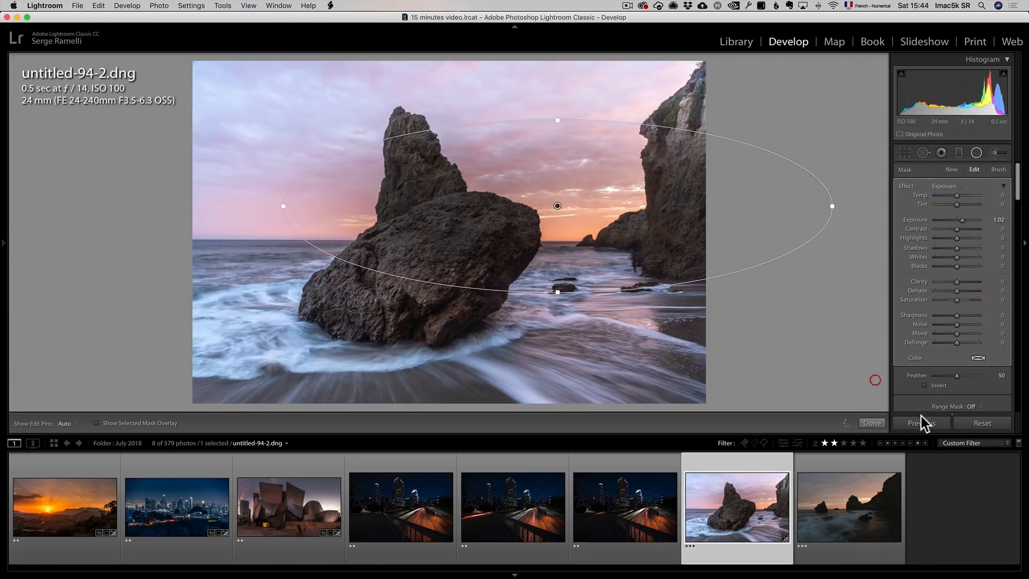
left_click(934, 387)
left_click_drag(958, 377, 994, 382)
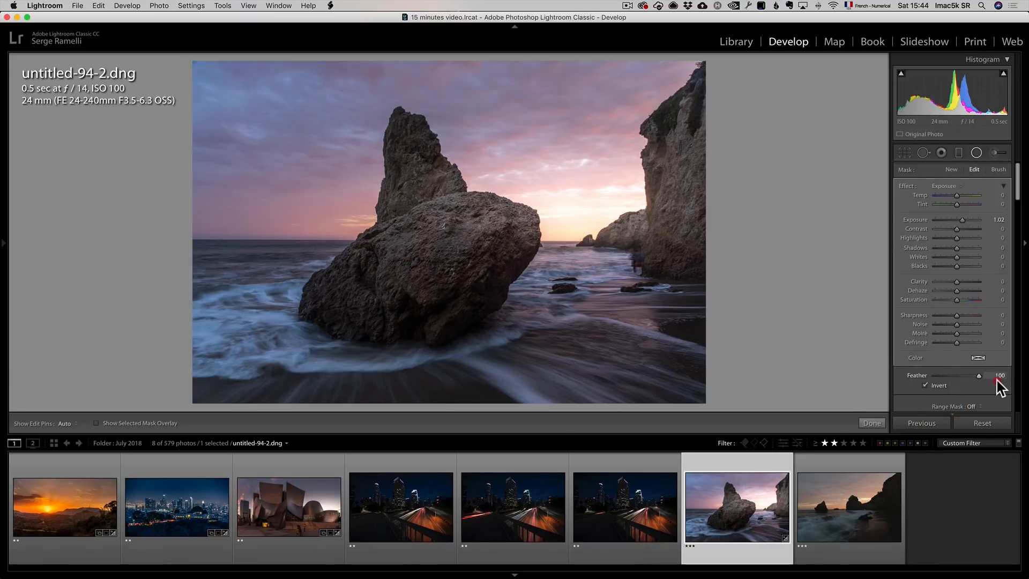
- Give the radial filter Temp 76, Tint 24, Exposure 0 and Saturation 52, and shift it slightly toward the cliff
left_click(953, 186)
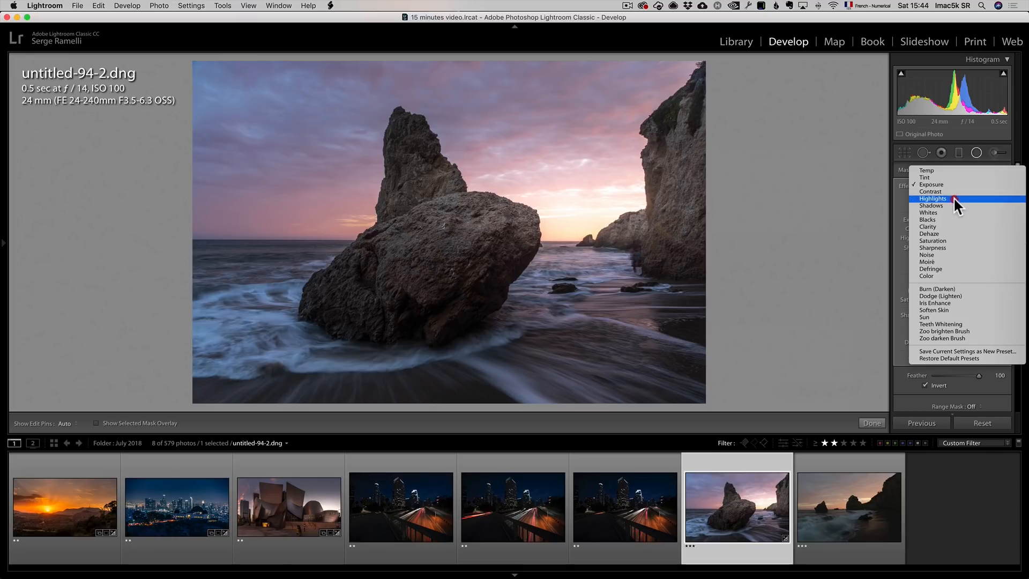
left_click(948, 170)
mouse_move(963, 196)
left_mouse_down()
mouse_move(971, 196)
mouse_move(965, 205)
left_mouse_up()
left_click_drag(960, 299, 966, 299)
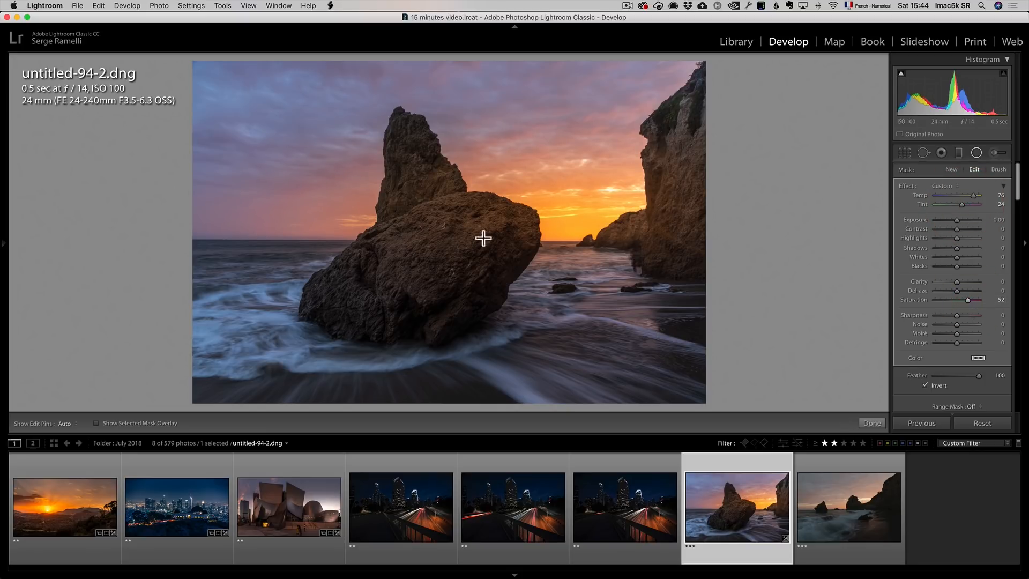
mouse_move(557, 208)
left_mouse_down()
mouse_move(609, 195)
mouse_move(513, 178)
mouse_move(567, 214)
mouse_move(571, 205)
left_mouse_up()
left_click(574, 203)
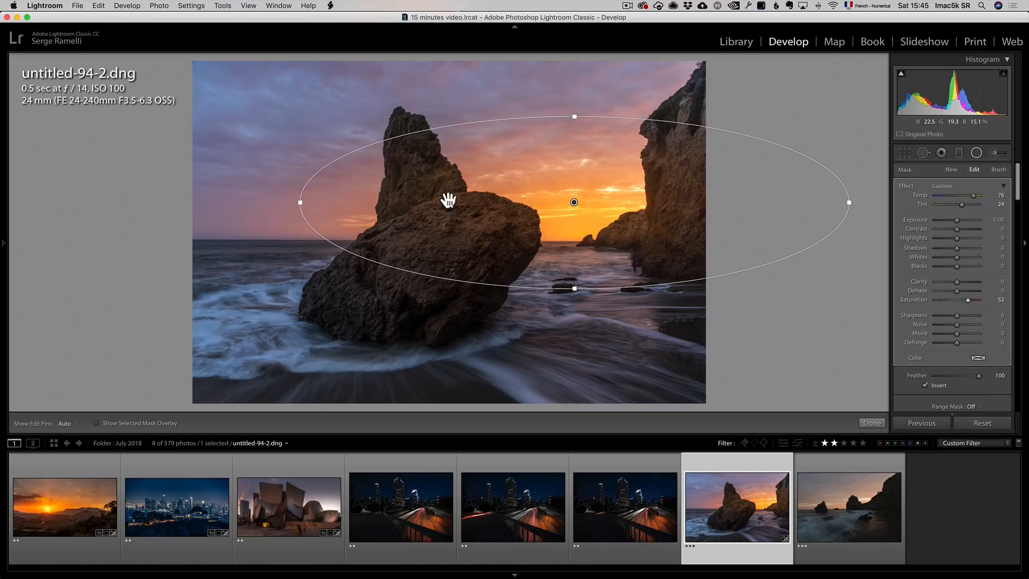
- Add a Luminance range mask to the radial filter with the Range set to 46/100, checking it in the mask preview
scroll(975, 369, "down", 3)
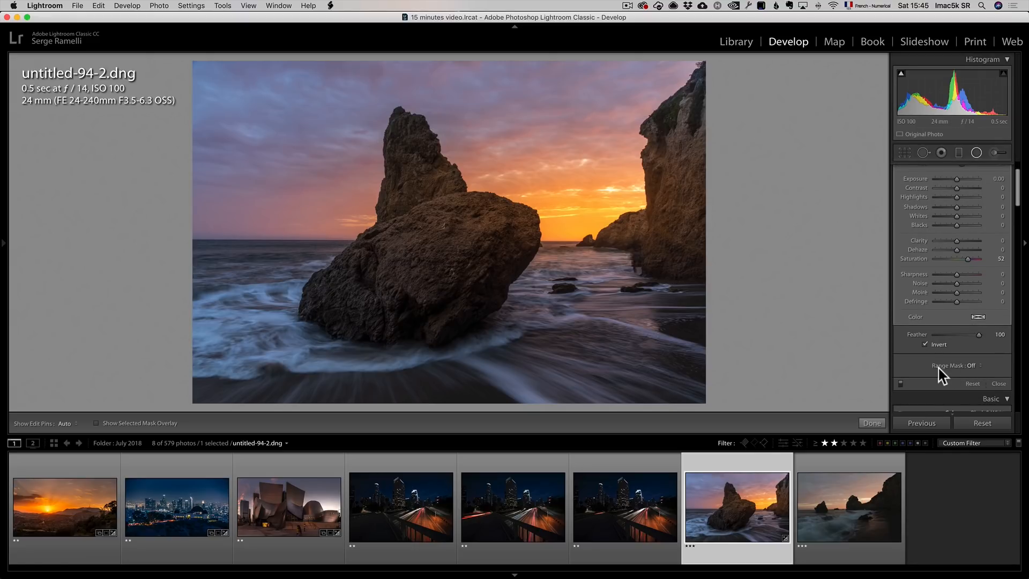
left_click(972, 367)
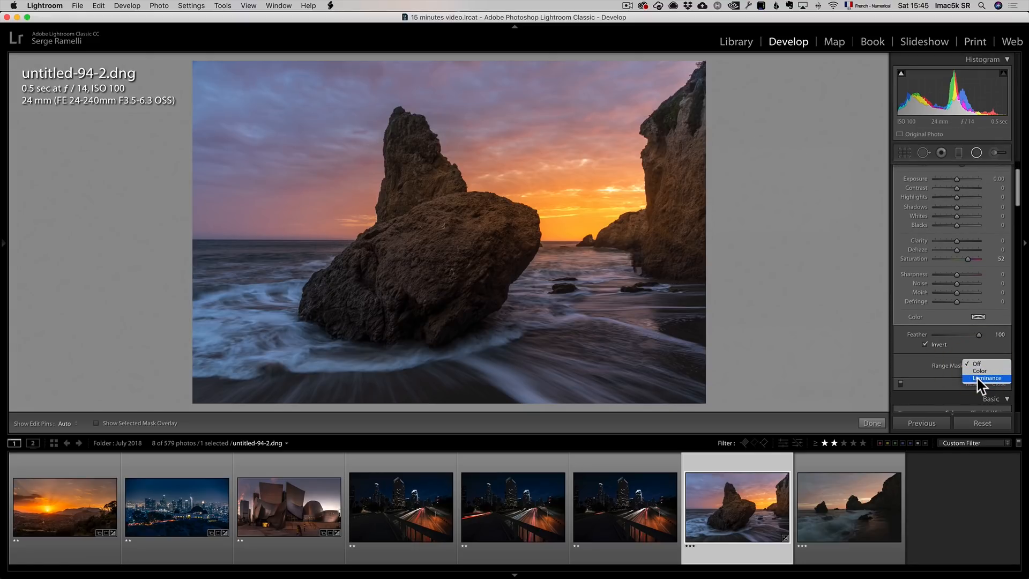
left_click(976, 379)
left_click_drag(940, 385, 956, 384)
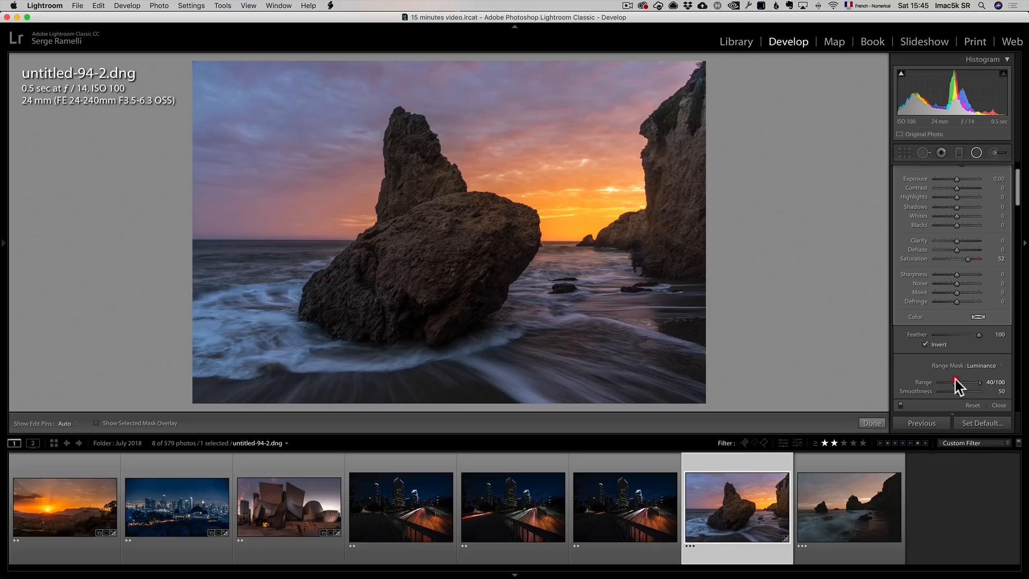
left_click_drag(955, 380, 956, 379)
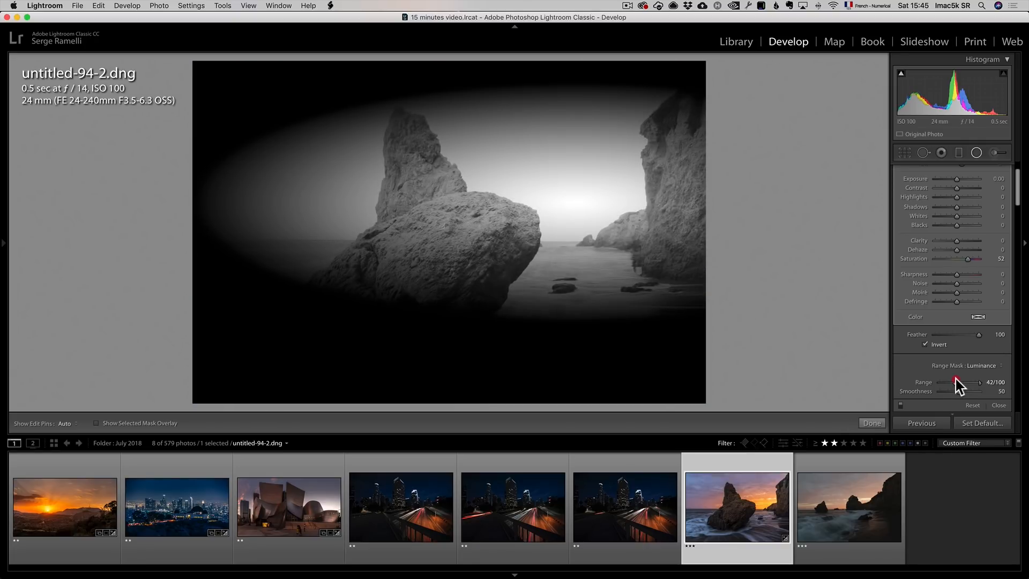
left_click_drag(955, 378, 954, 378)
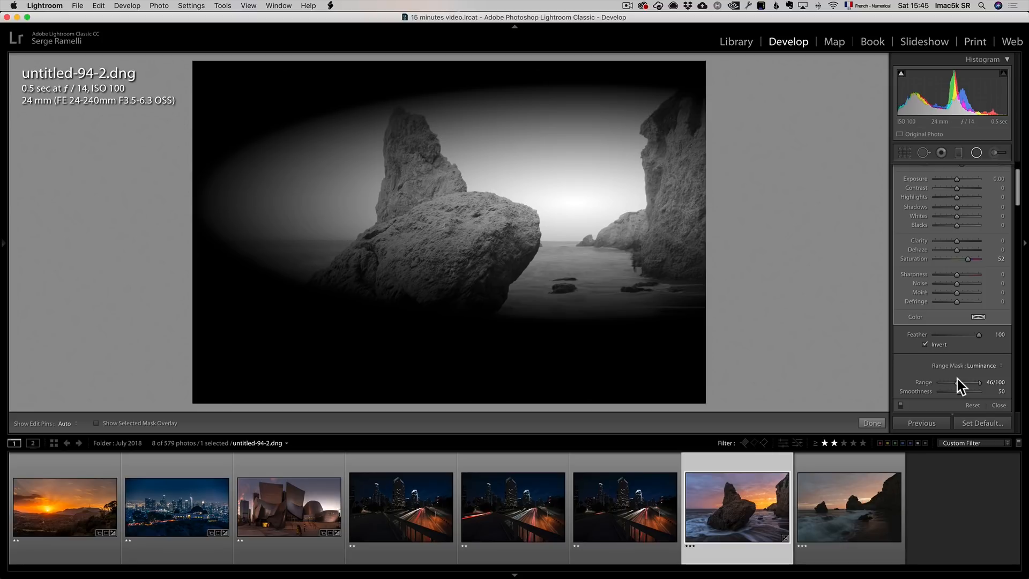
left_click(957, 378)
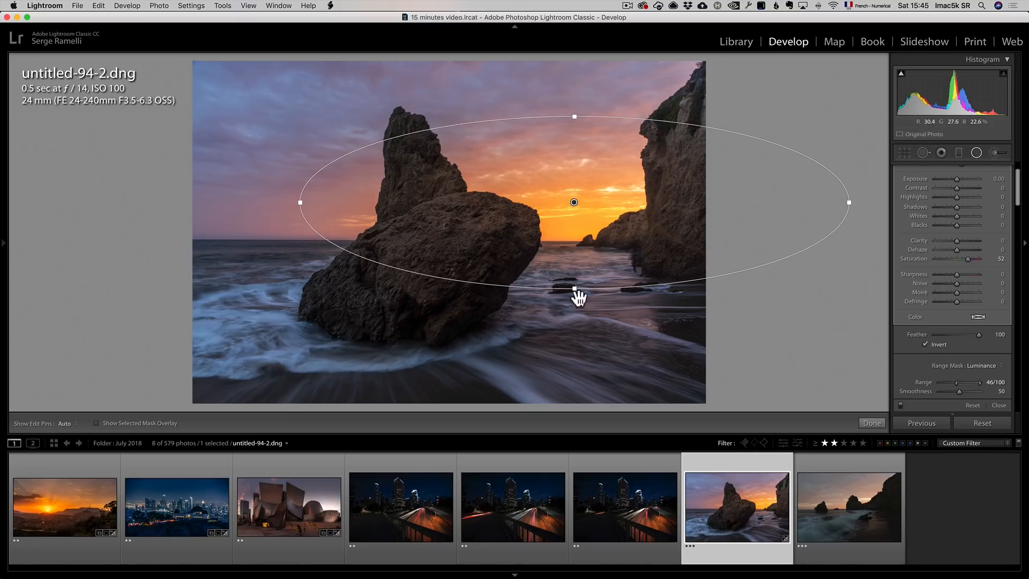
- Compare the photo with and without the radial filter
left_click(900, 406)
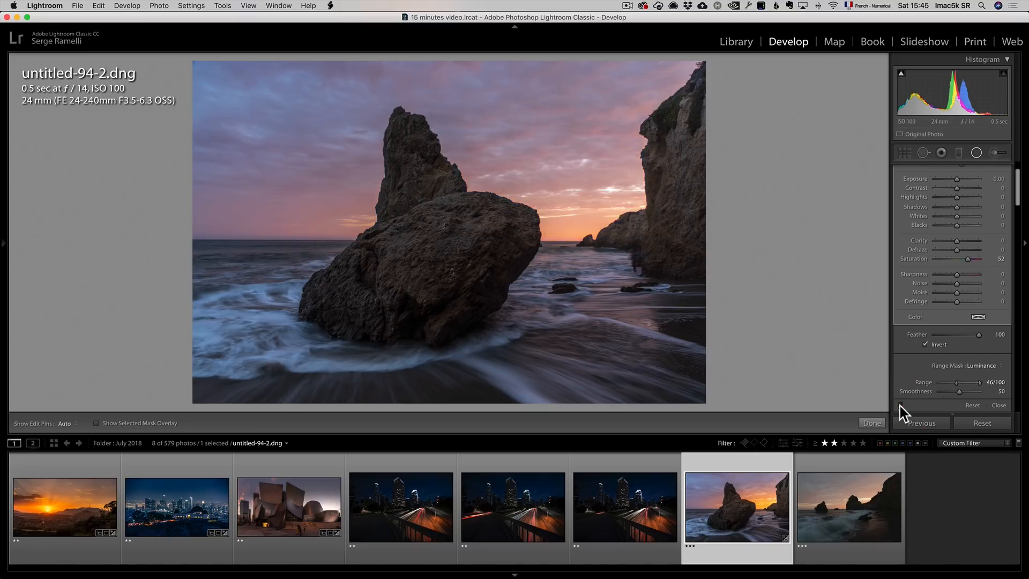
left_click(900, 405)
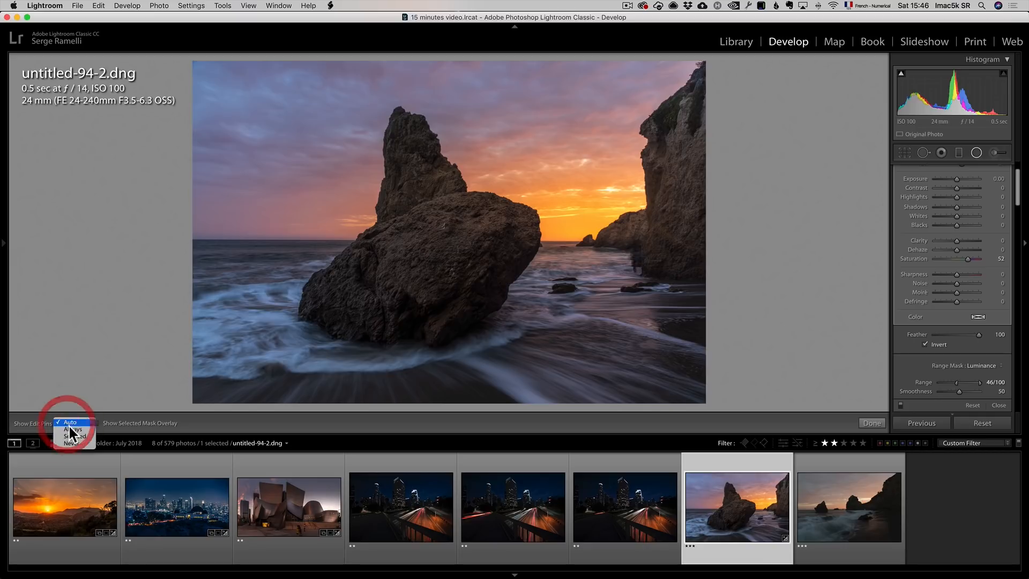
left_click(68, 425)
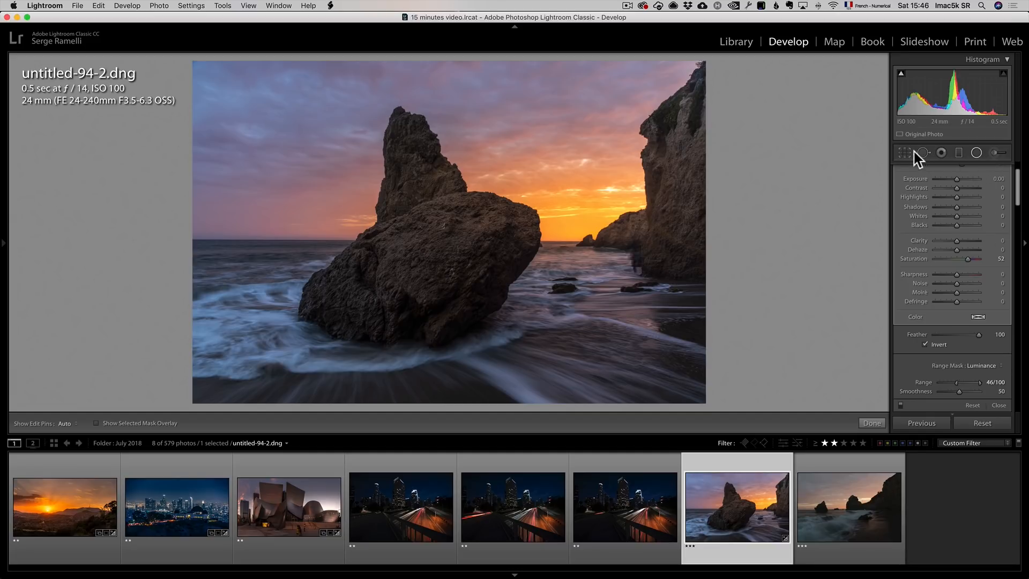
- Crop the photo to a 16 x 9 aspect ratio
left_click(900, 154)
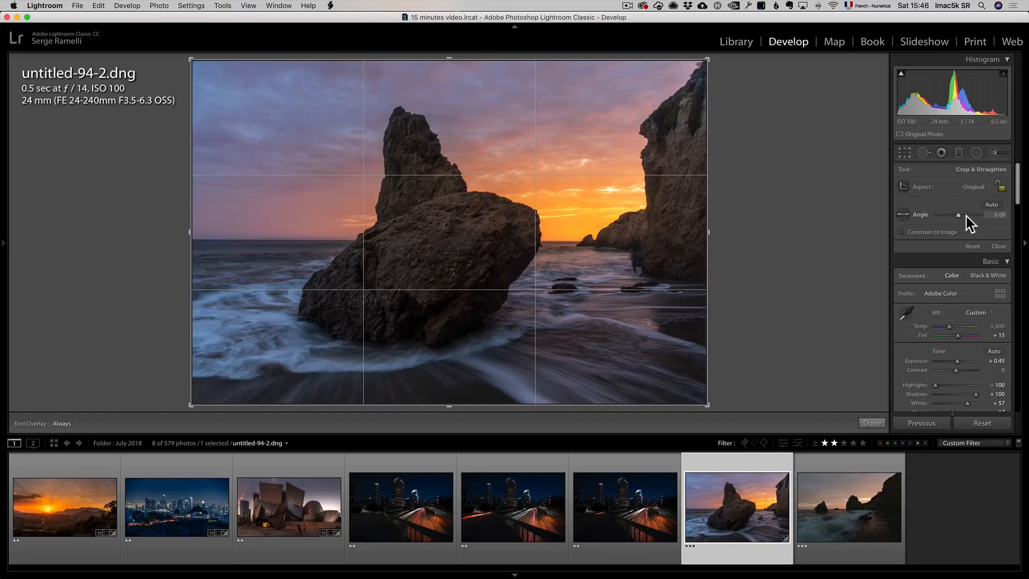
left_click(976, 188)
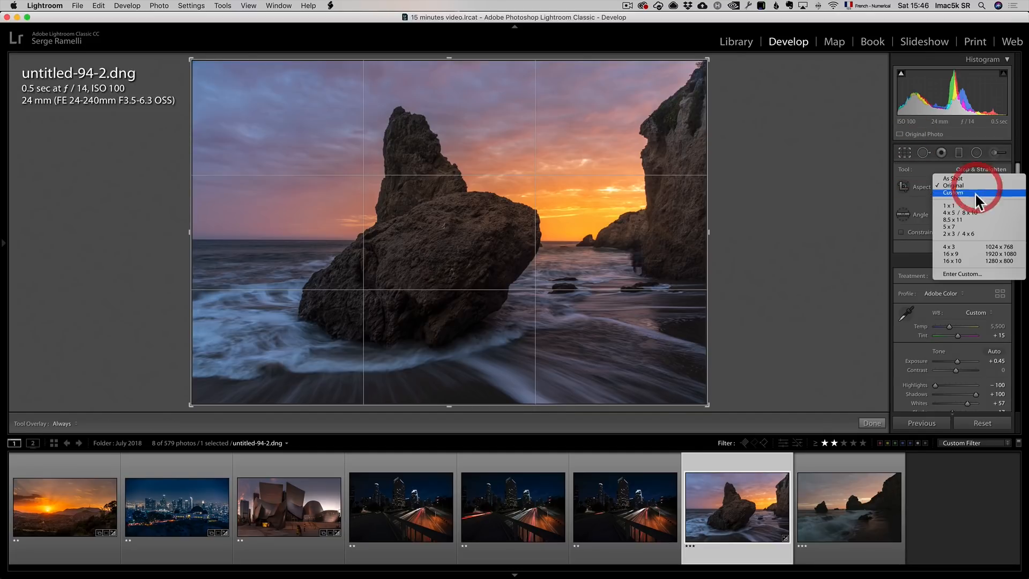
left_click(973, 252)
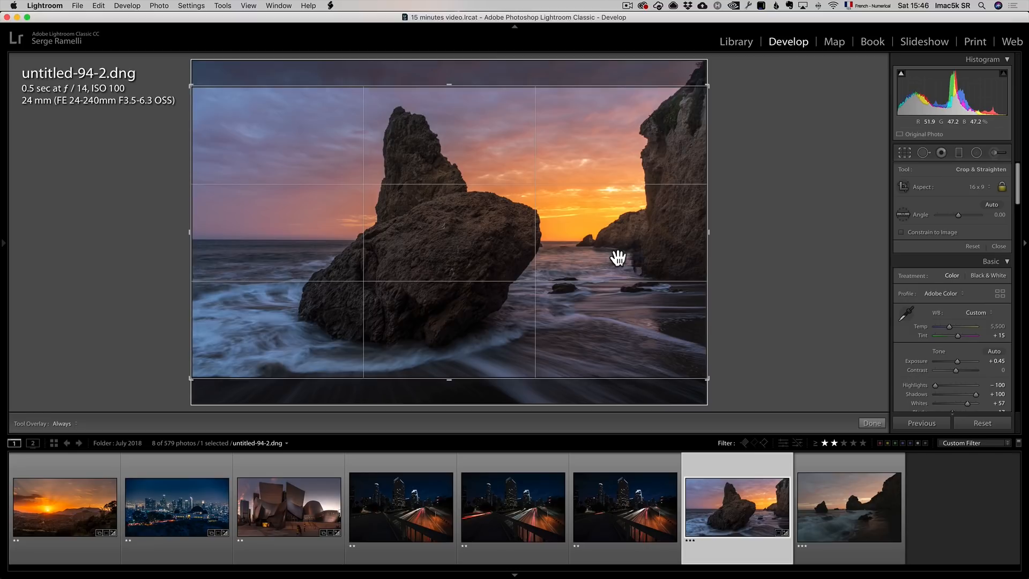
key("Return")
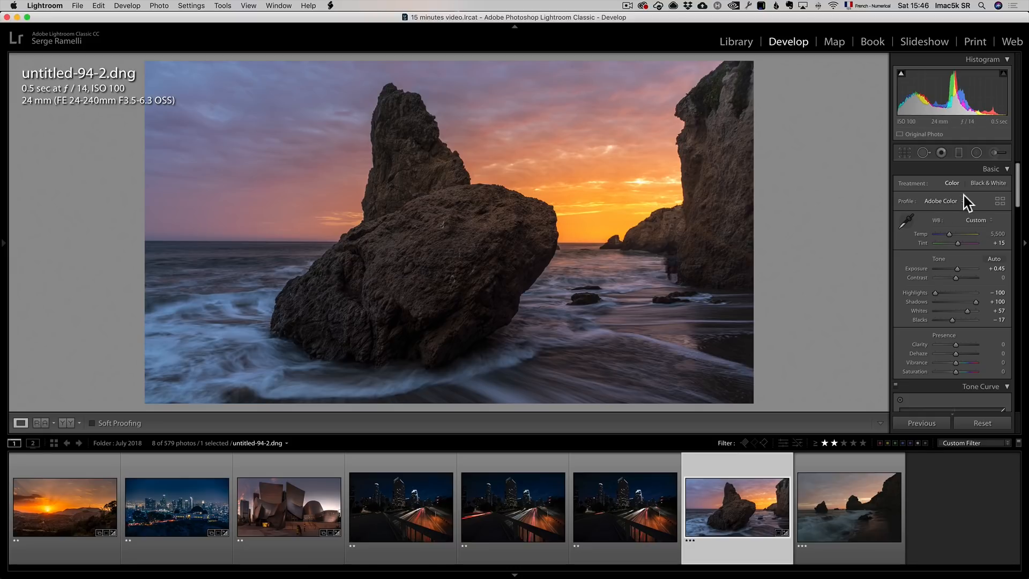
- Draw a slightly tilted graduated filter over the sky, ending near the main rock and horizon
left_click(959, 155)
left_click_drag(526, 130, 547, 244)
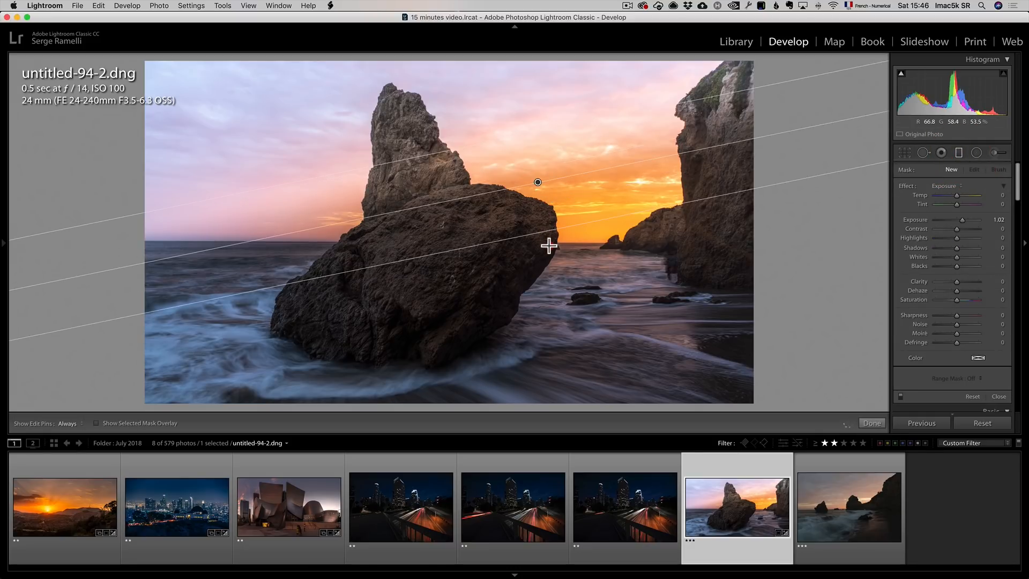
left_click(952, 185)
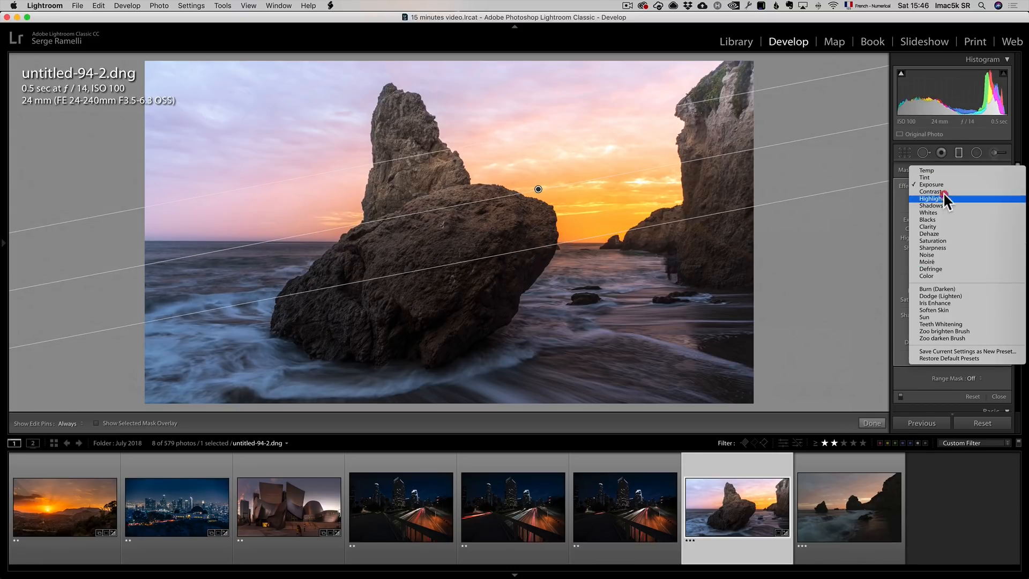
left_click(942, 184)
left_click(951, 187)
left_click(948, 189)
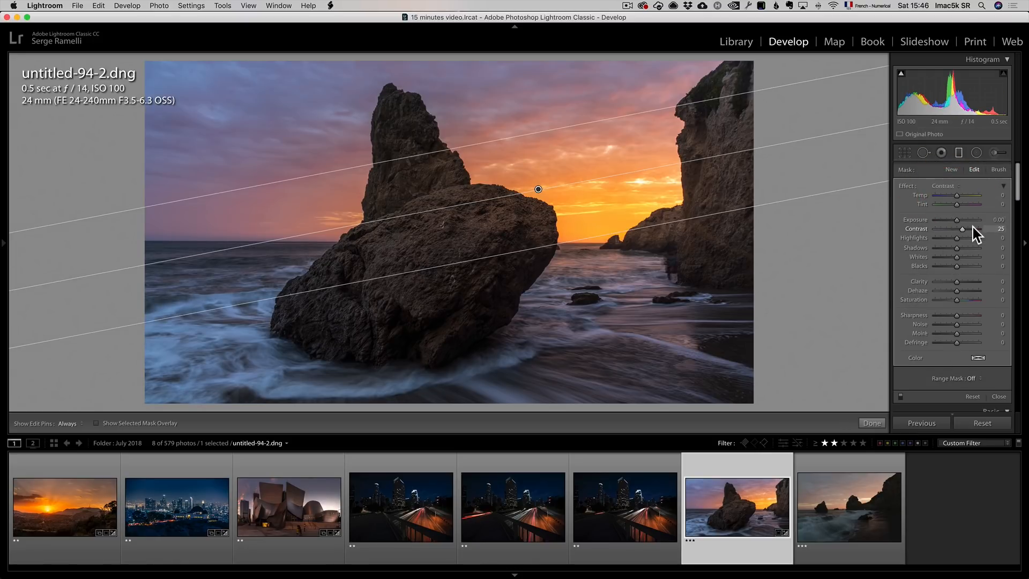
- Reset the graduated filter's effect to Exposure and darken the sky by setting Exposure to -0.42
left_click(947, 186)
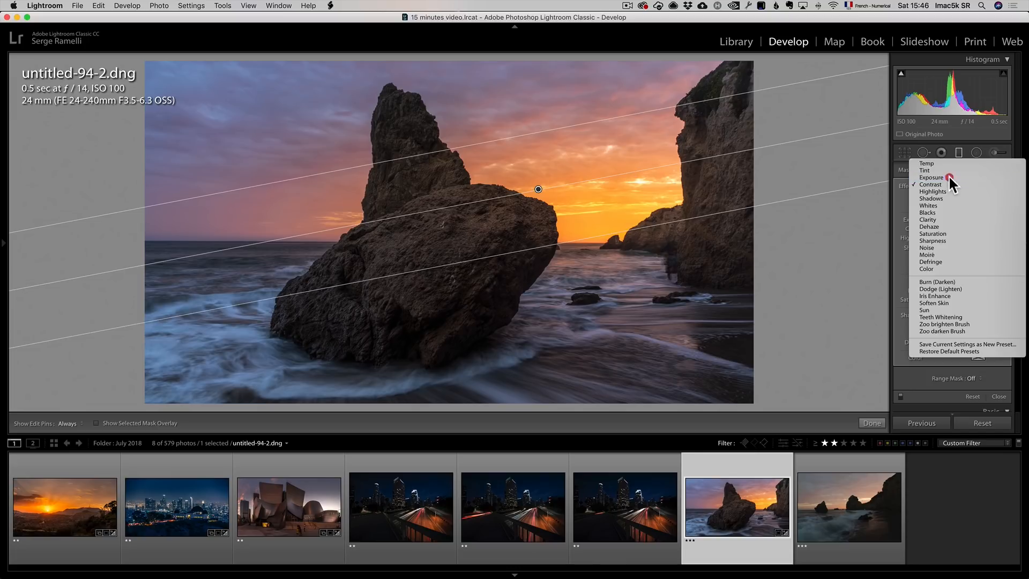
left_click(949, 177)
left_click_drag(958, 220, 955, 221)
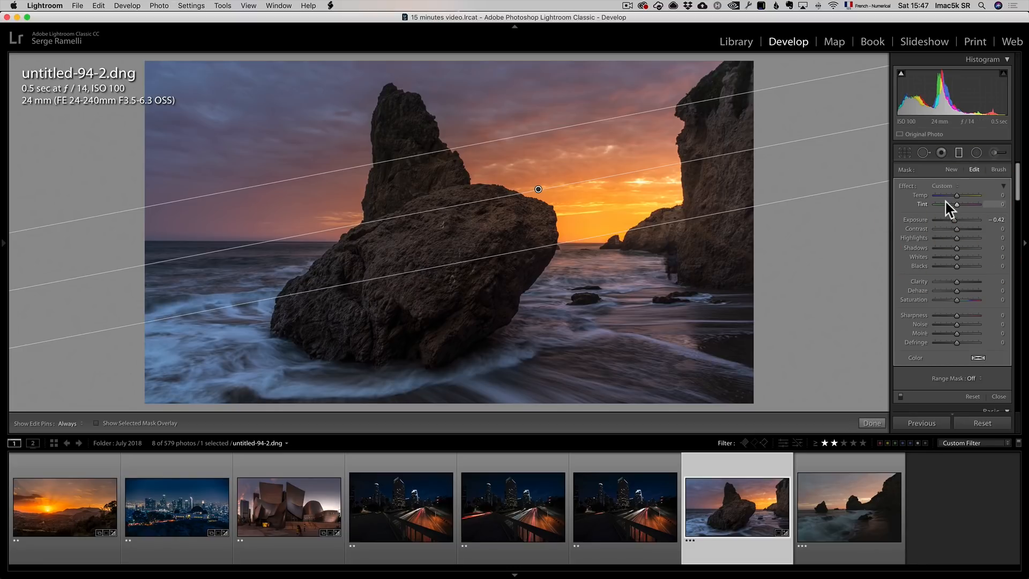
- Cool the sky inside the graduated filter by setting its Temp to -9
left_click_drag(956, 195, 954, 195)
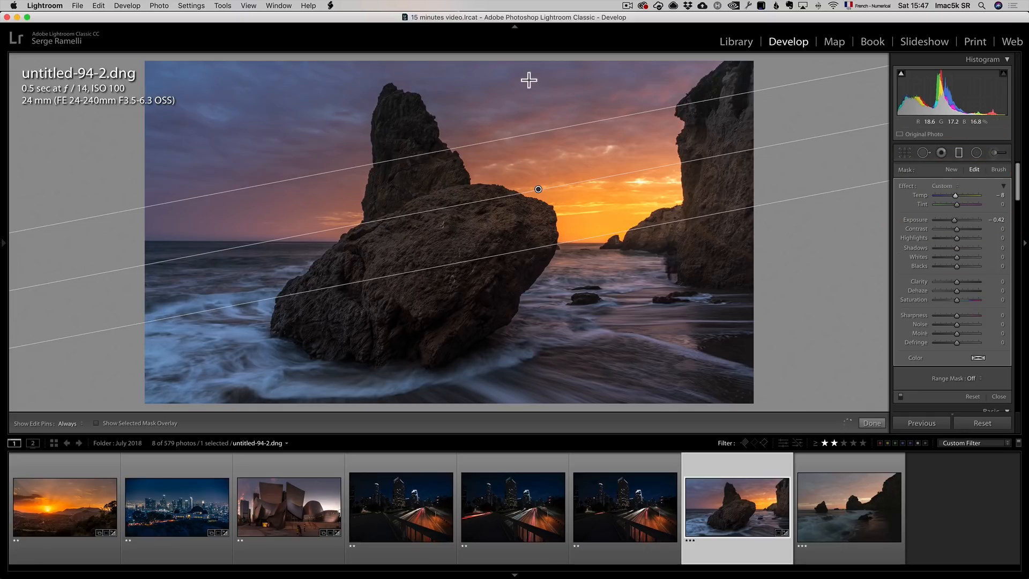
left_click_drag(951, 195, 950, 196)
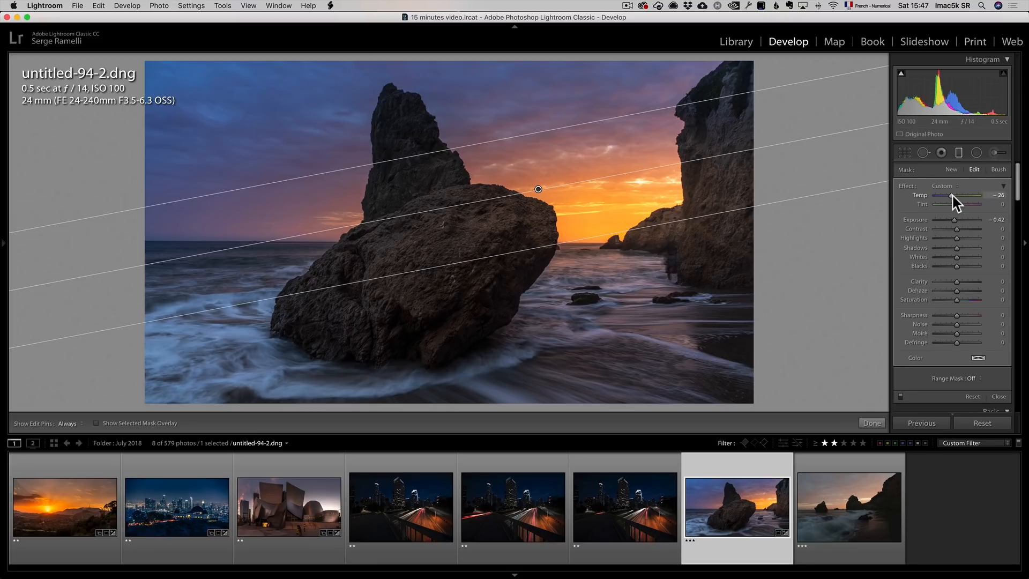
left_click_drag(954, 196, 956, 196)
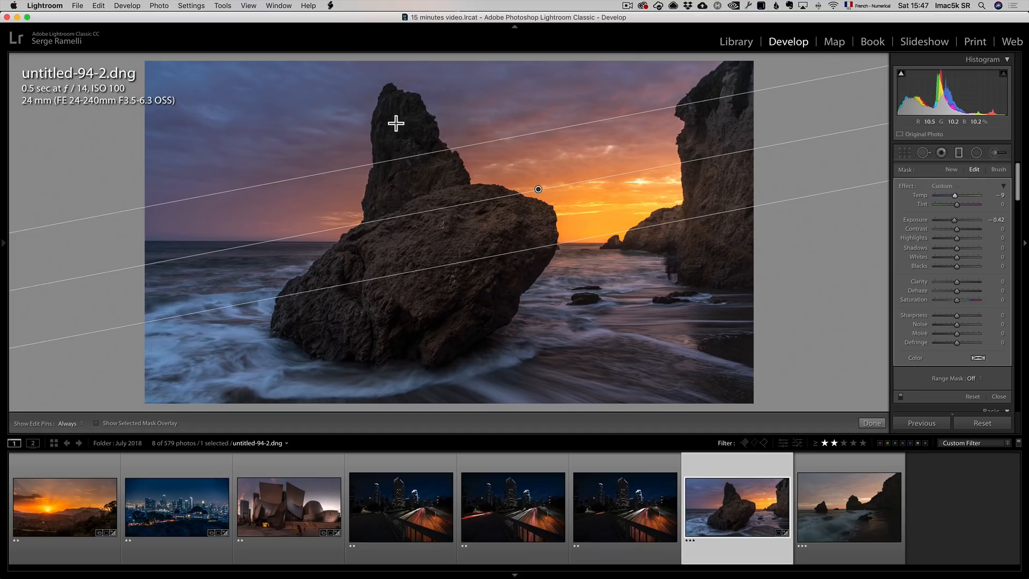
- Limit the graduated filter with a Luminance range mask, setting Range to 58/100 so the dark rocks are excluded
left_click(972, 377)
left_click(982, 393)
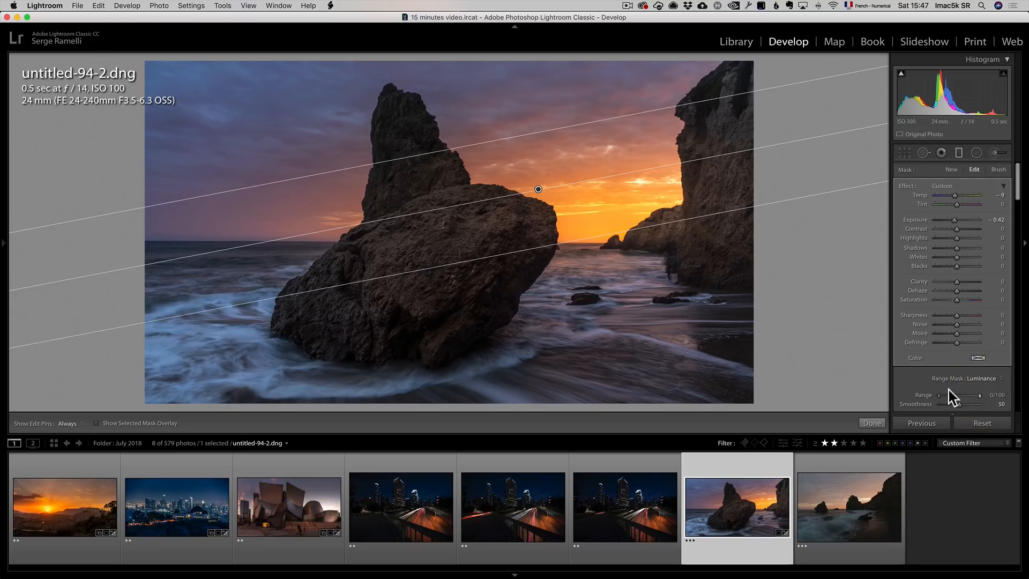
key("alt")
left_click_drag(947, 395, 962, 393)
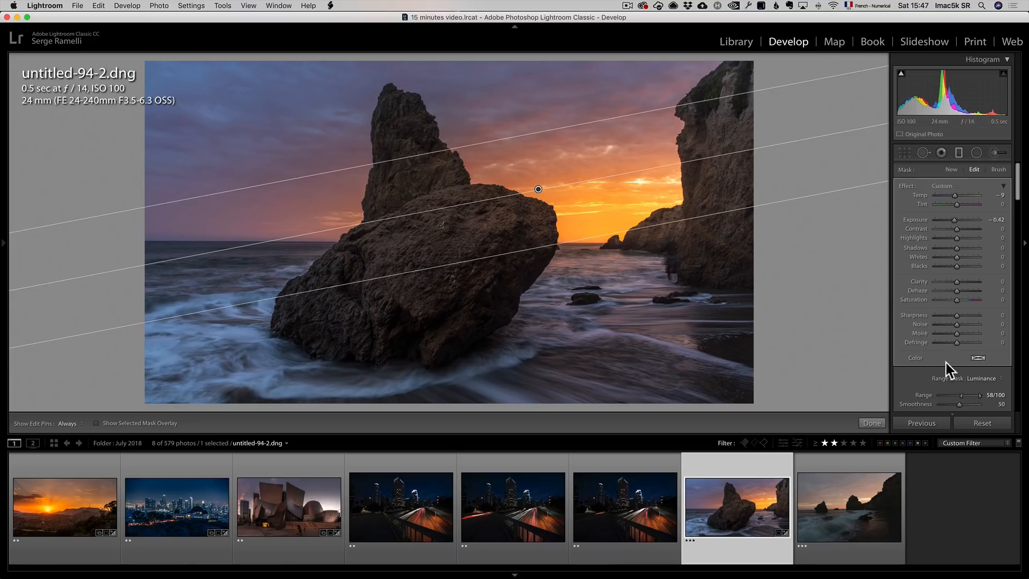
- Set the edit pins to show on Auto, compare the photo with and without the graduated filter, and finish the filter
scroll(947, 363, "down", 5)
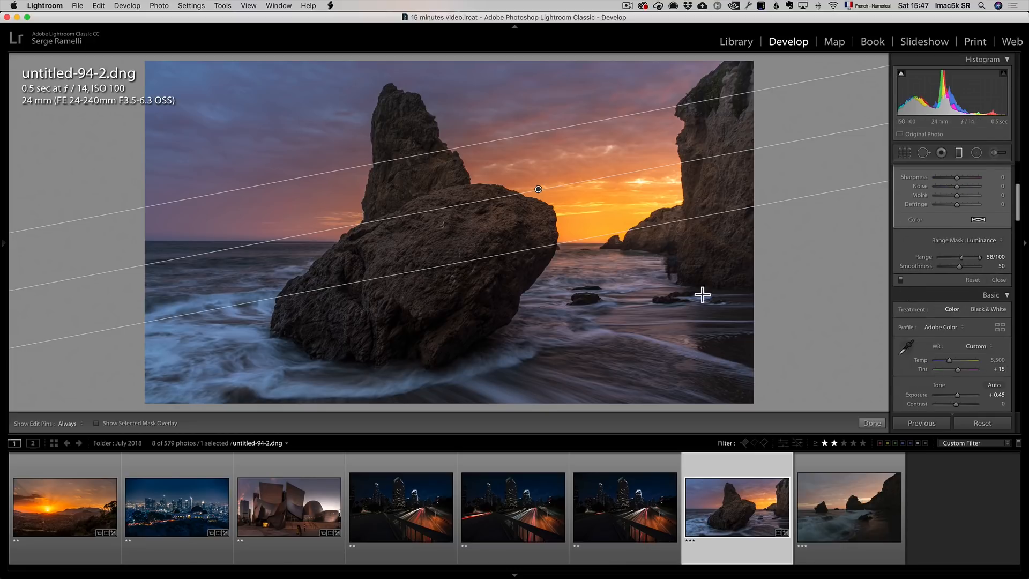
left_click(78, 424)
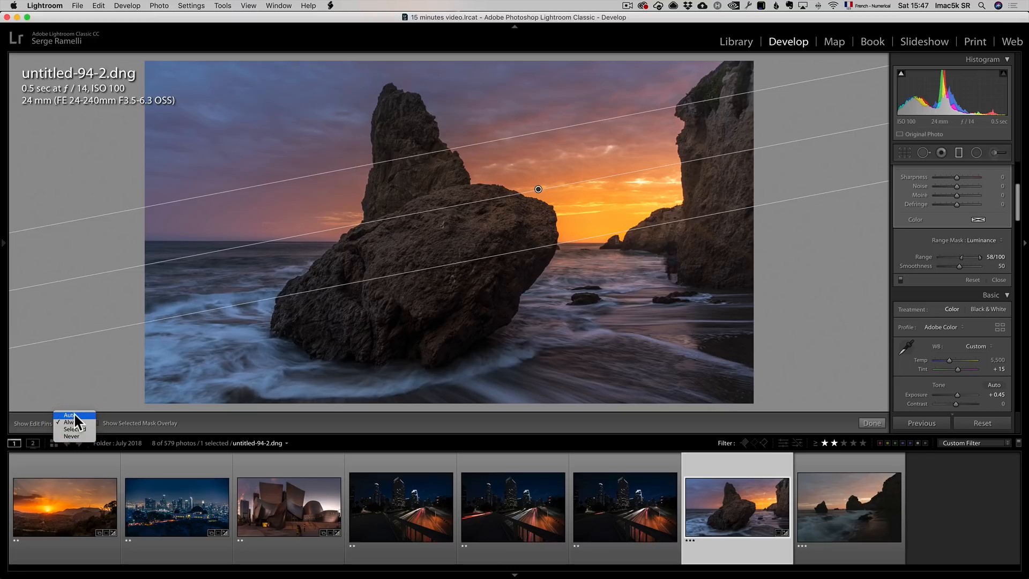
left_click(73, 413)
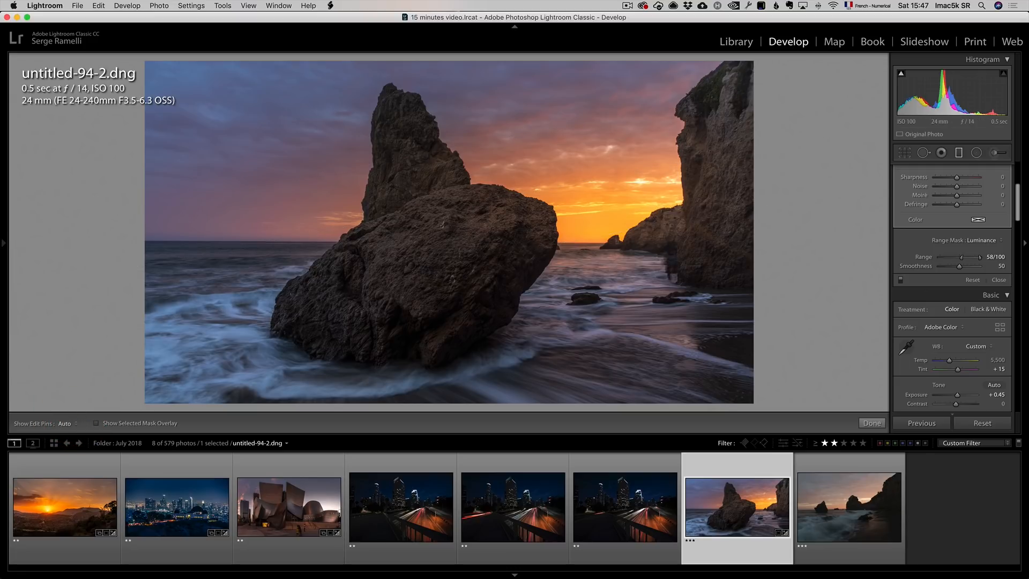
left_click(900, 280)
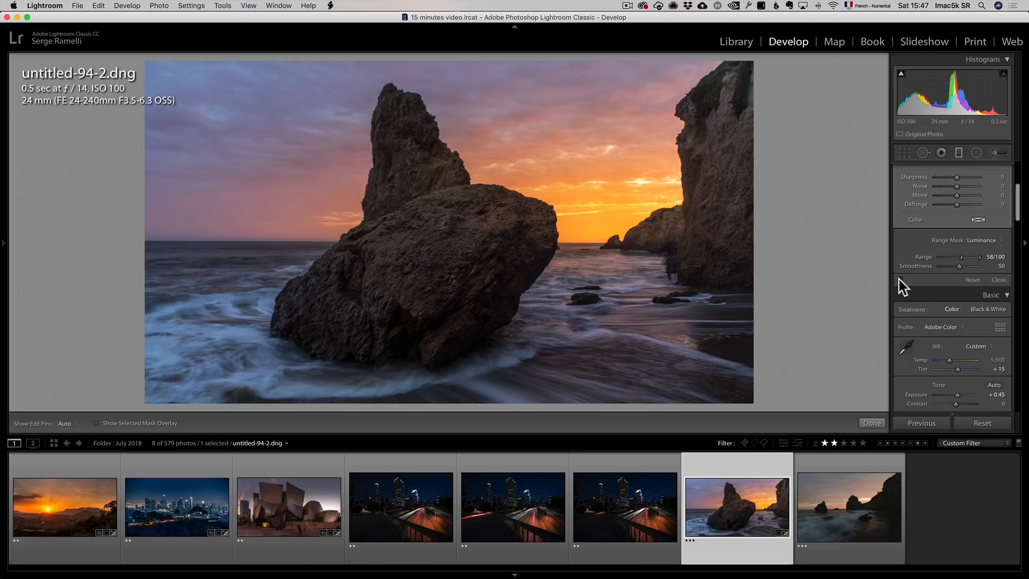
left_click(900, 281)
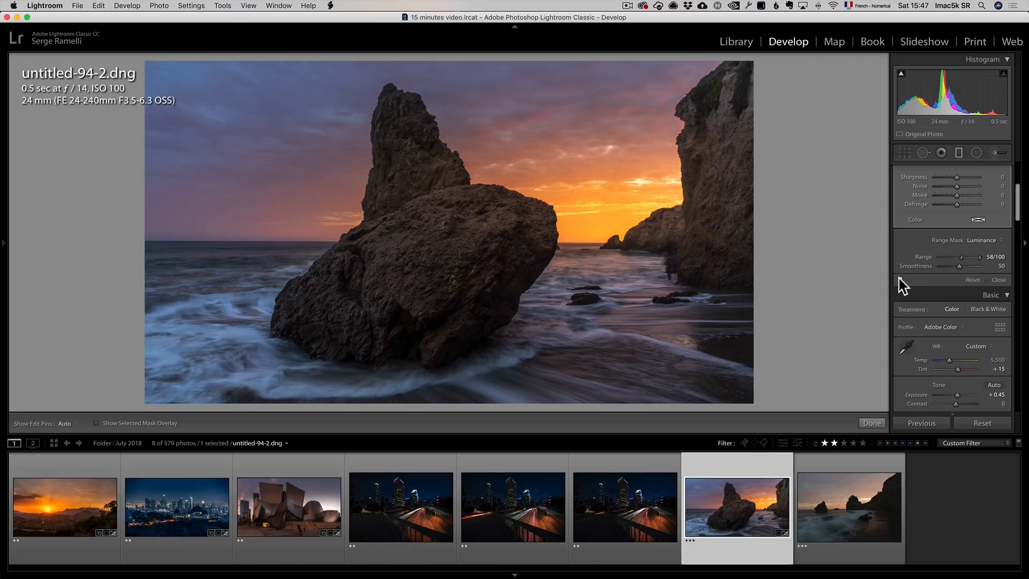
left_click(874, 421)
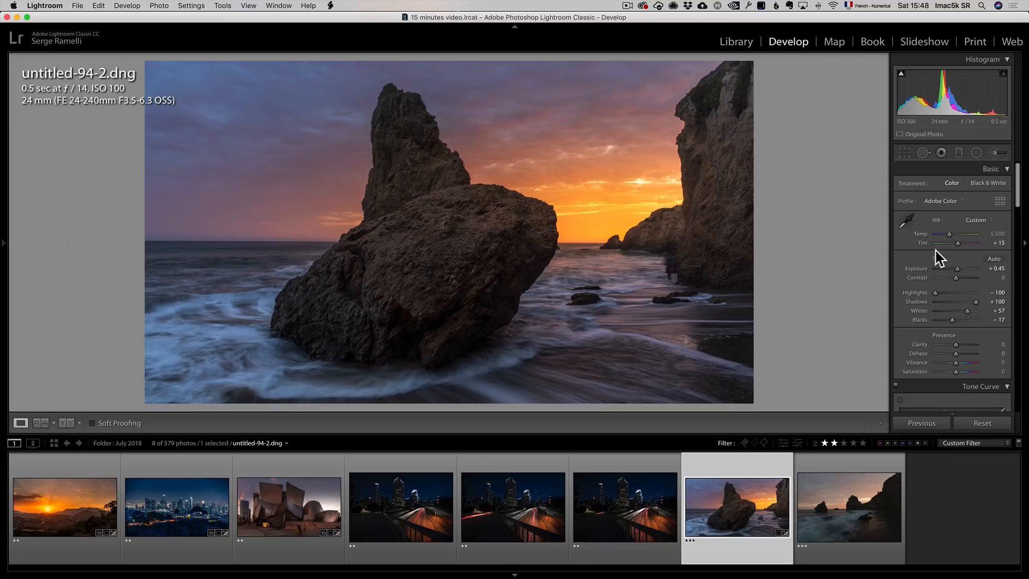
- In HSL, set the Red hue to -12, then set saturation to +31 for Red and +26 for Orange
scroll(944, 246, "down", 1)
scroll(950, 247, "down", 10)
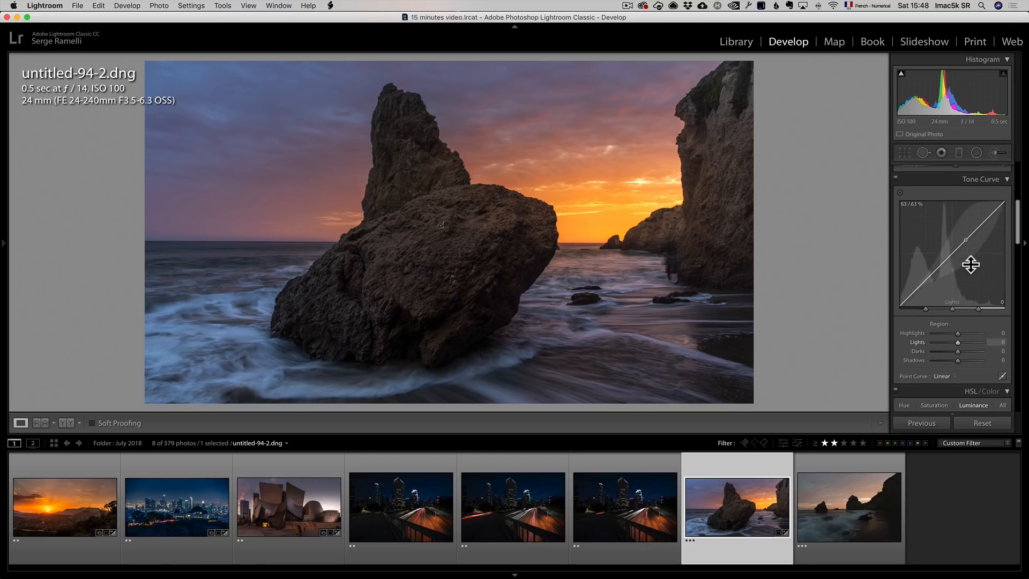
scroll(978, 287, "down", 4)
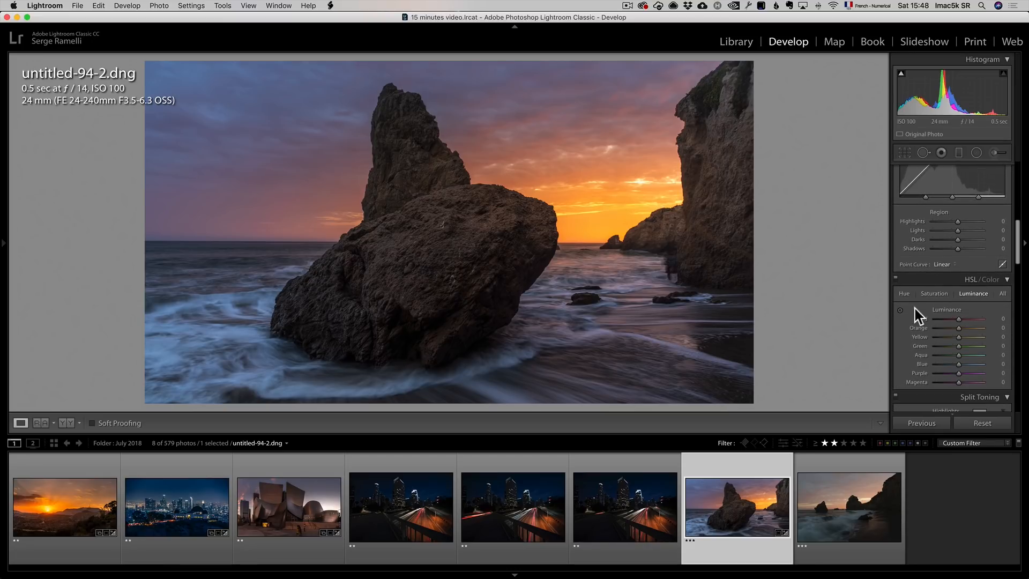
left_click(905, 295)
left_click_drag(959, 321, 956, 320)
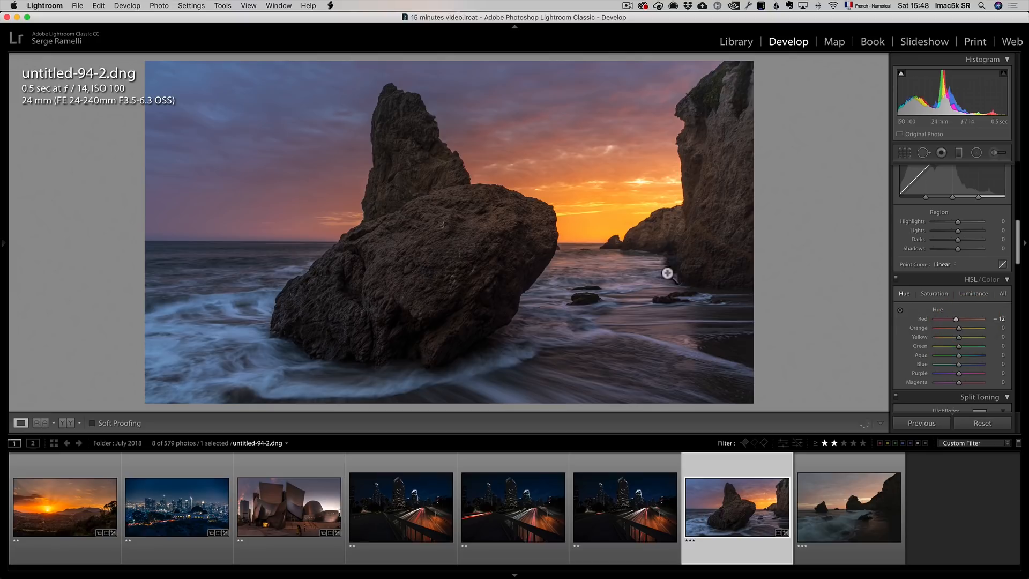
mouse_move(958, 328)
left_mouse_down()
mouse_move(972, 328)
mouse_move(953, 328)
mouse_move(957, 339)
mouse_move(968, 325)
left_mouse_up()
left_click(940, 294)
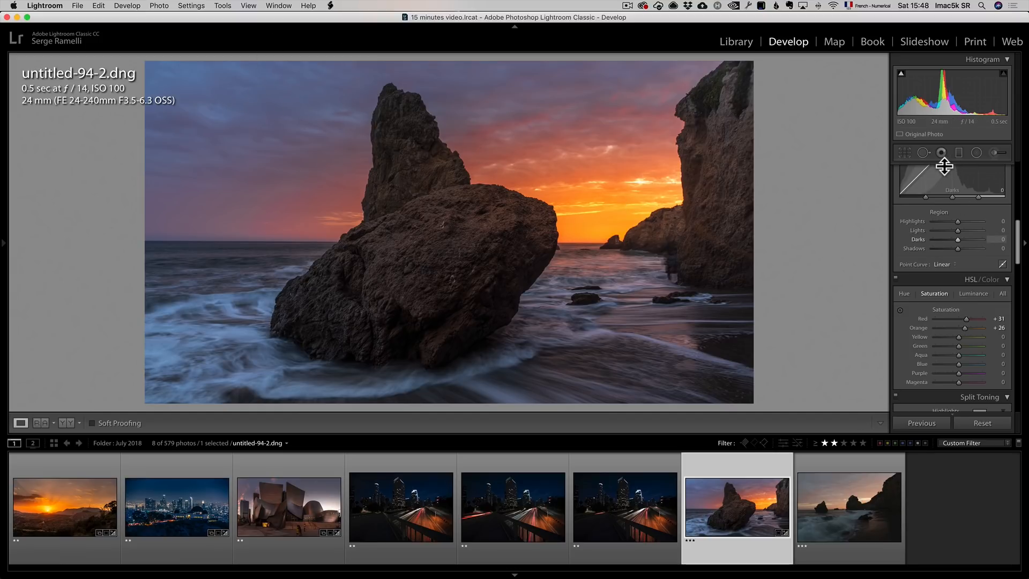
- Set up an adjustment brush with the Exposure effect at 1.02 and Density 84
left_click(994, 154)
left_click(956, 191)
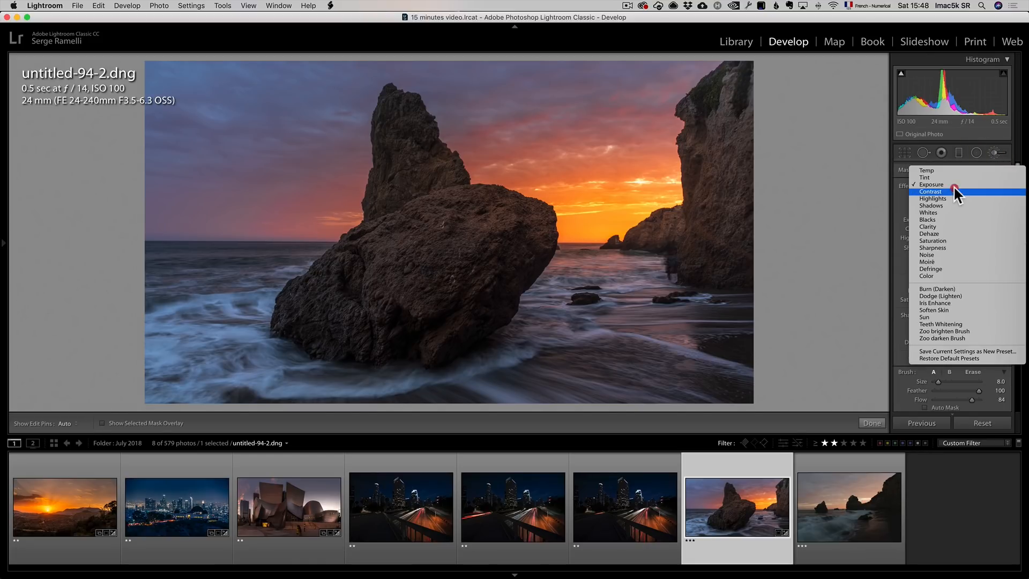
left_click(952, 183)
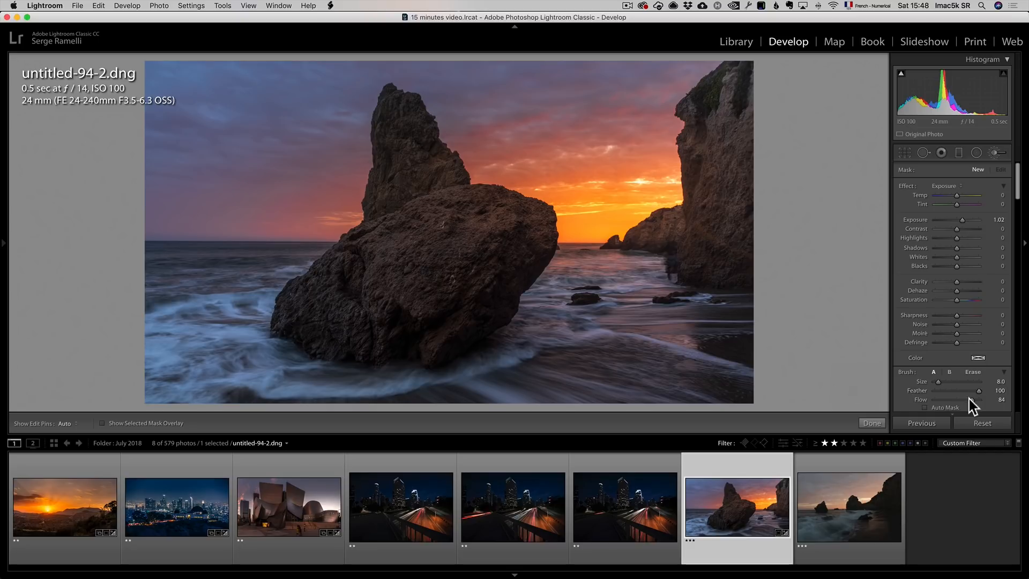
scroll(975, 405, "down", 3)
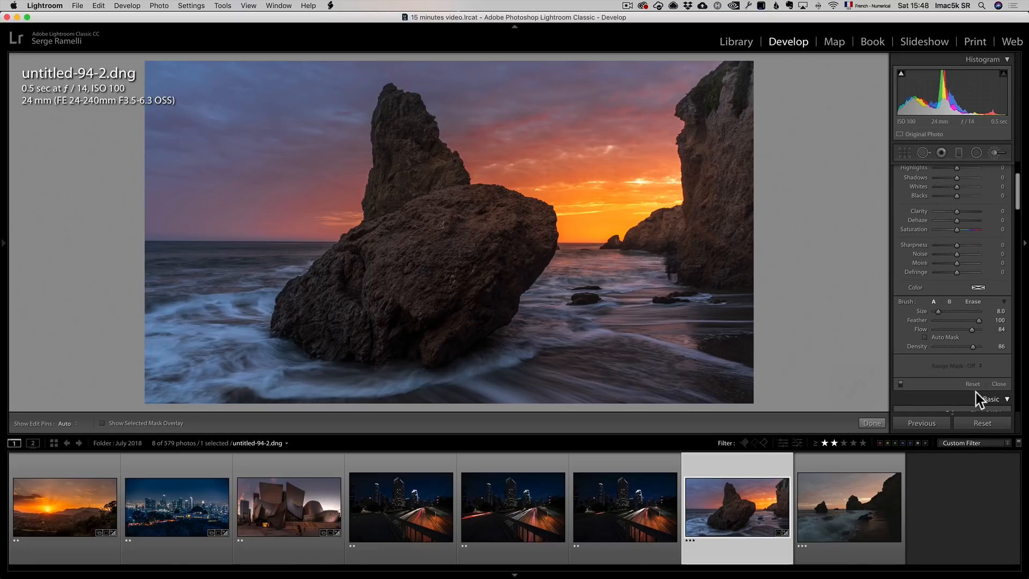
left_click_drag(972, 346, 971, 347)
- Paint the exposure brush over the foaming waves around the main rock and the water near the small rocks
left_click_drag(266, 364, 431, 378)
key("h")
key("h")
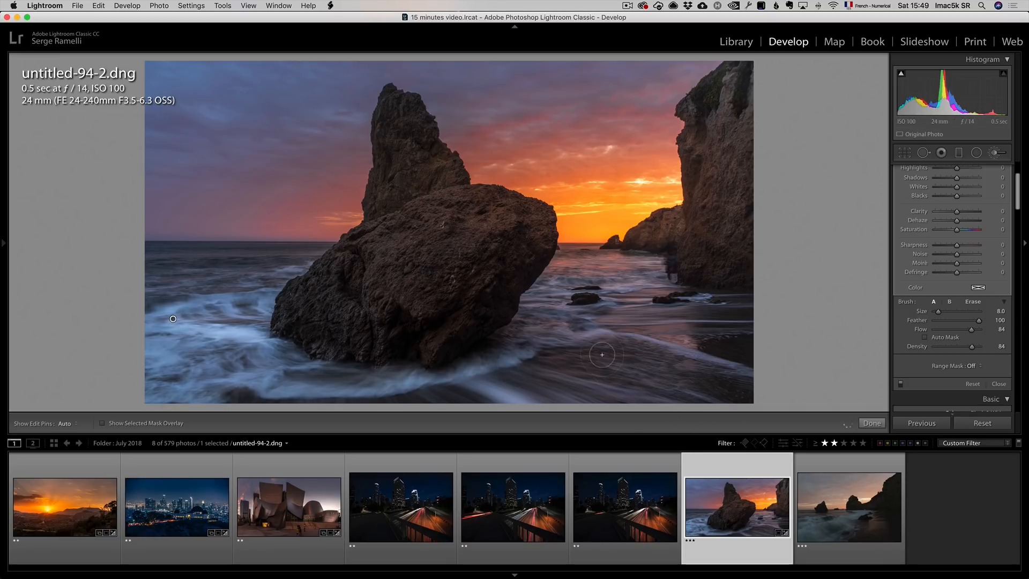
key("h")
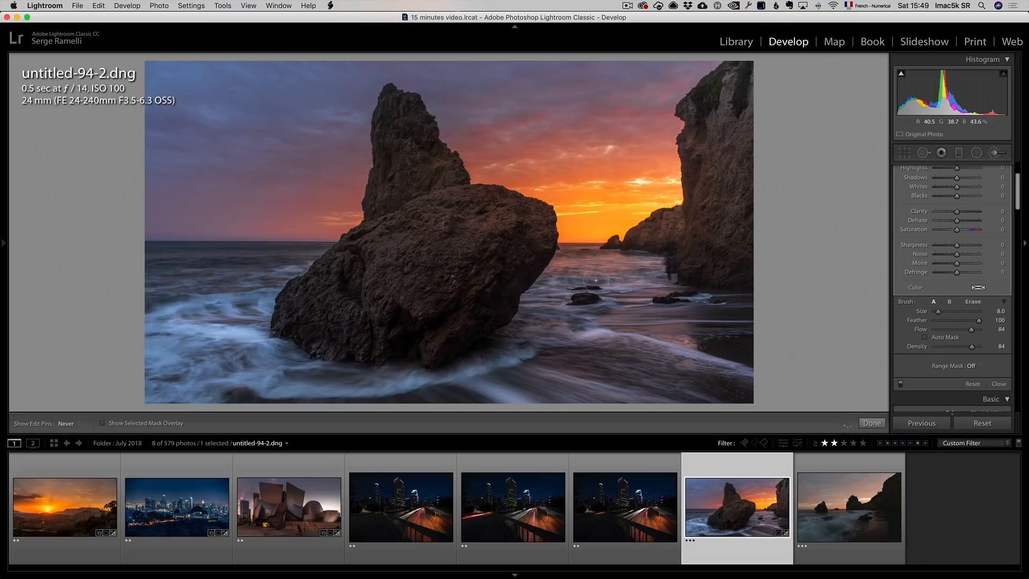
left_click_drag(543, 288, 626, 282)
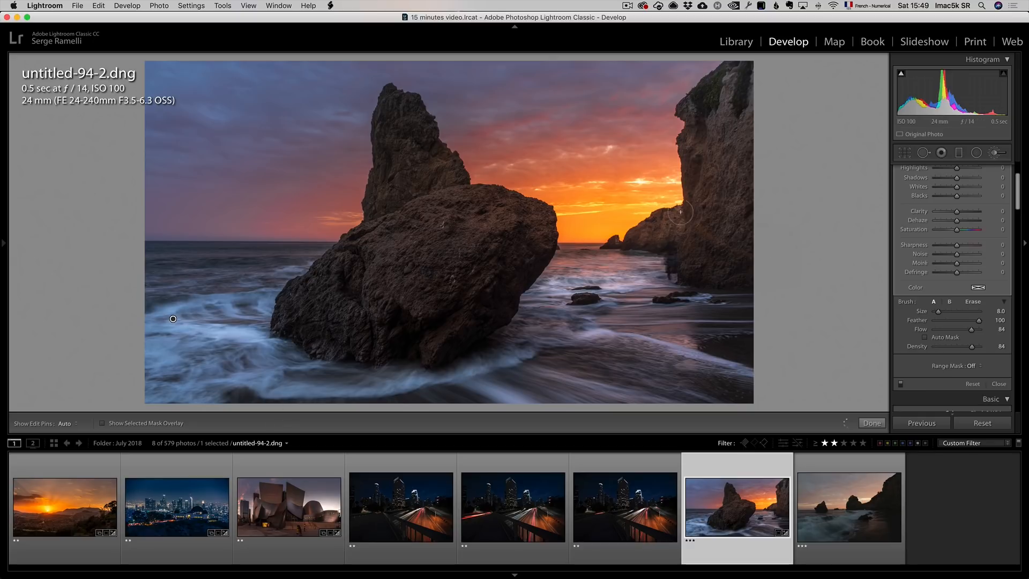
- Set the brush's Exposure to 0.50, compare the photo with and without the brushwork, and finish the adjustment
left_click_drag(1018, 217, 1016, 186)
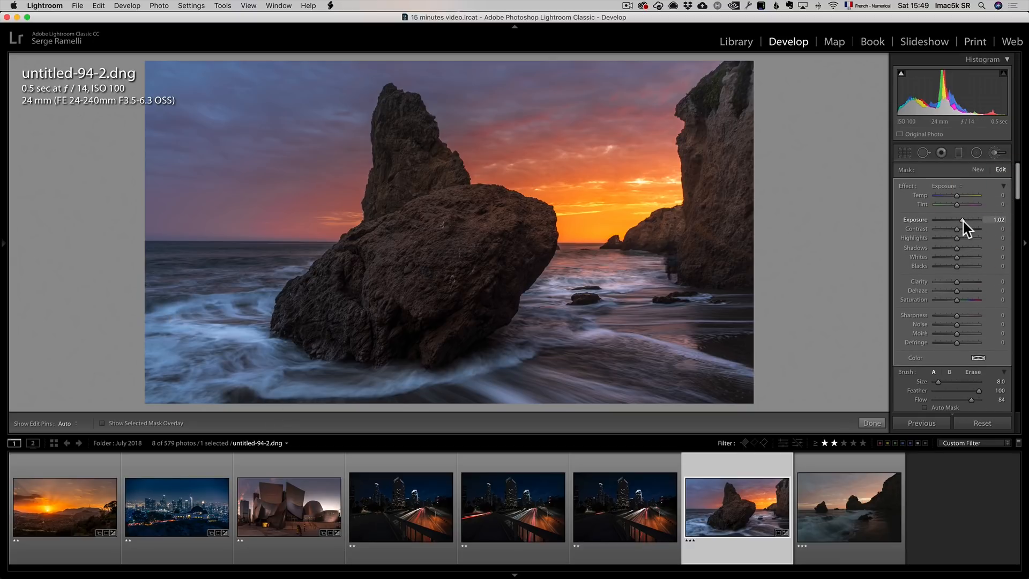
left_click_drag(962, 228, 959, 227)
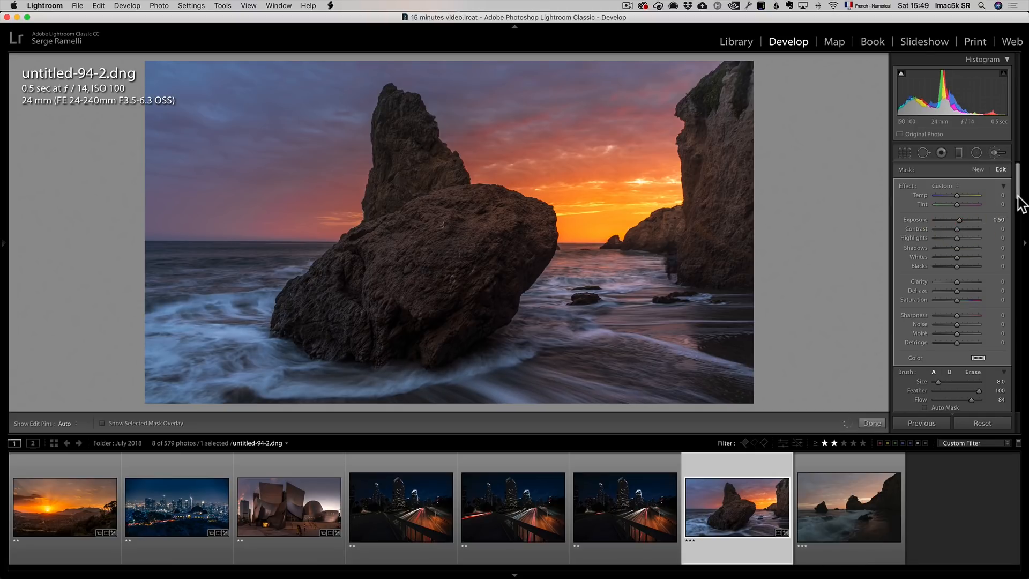
left_click(1020, 200)
left_click(900, 290)
left_click(901, 290)
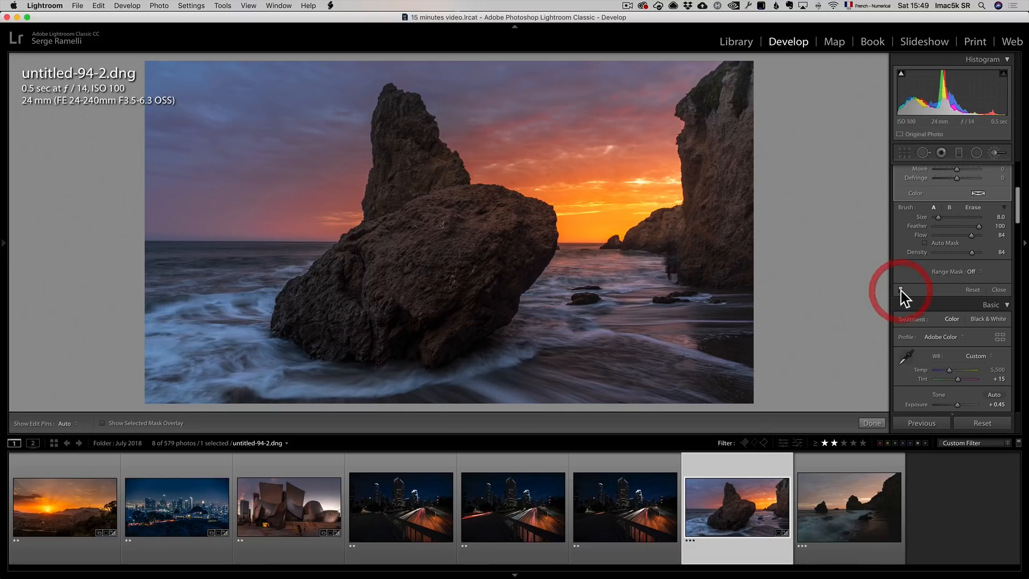
left_click(869, 423)
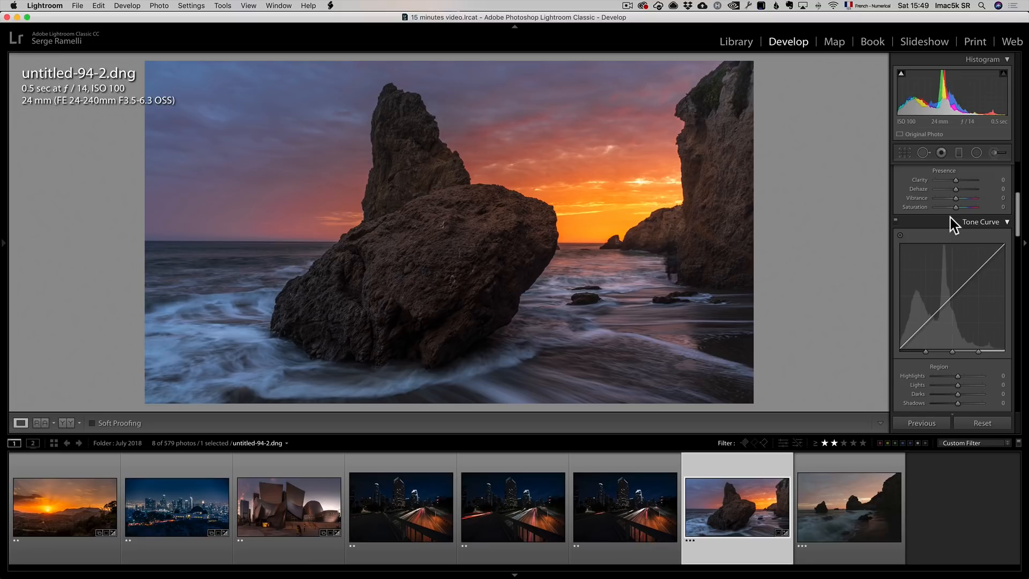
- Set the photo's overall Contrast to +33 and Exposure to +0.65
scroll(955, 223, "up", 3)
left_click(961, 278)
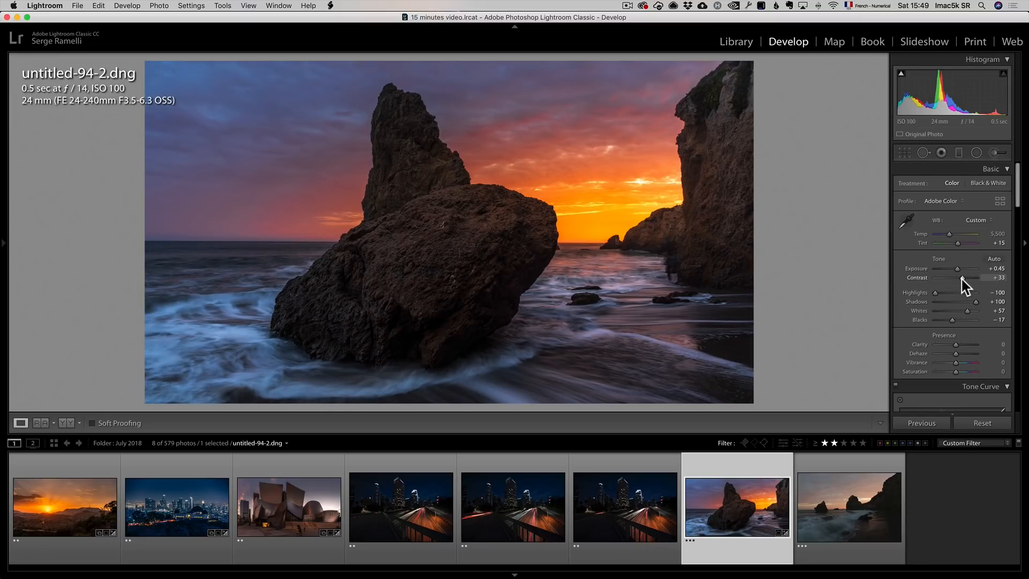
left_click_drag(956, 269, 958, 269)
- Shape the tone curve into a gentle S by raising the lights and slightly lowering the darks
scroll(986, 294, "down", 5)
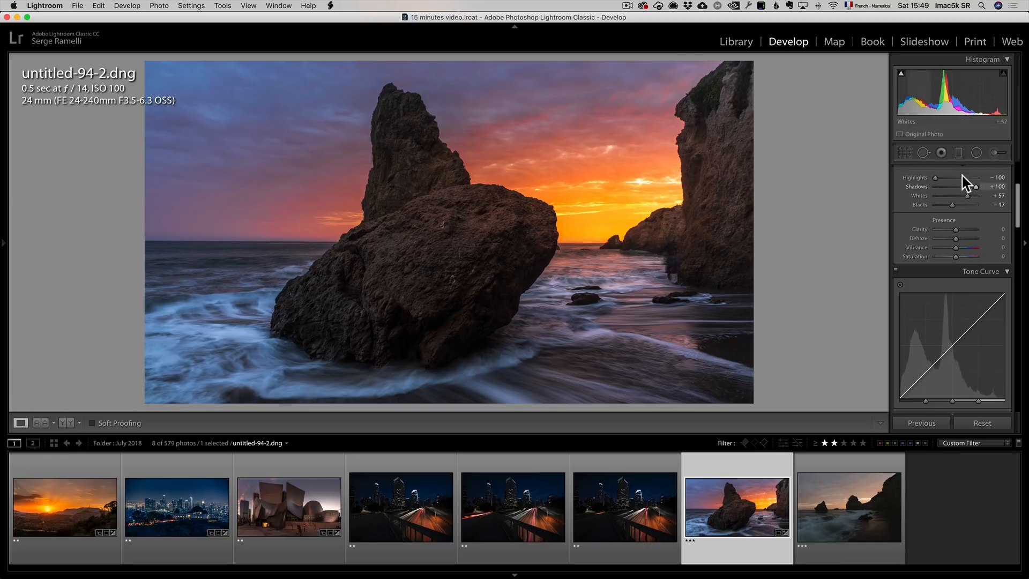
left_click(974, 323)
left_click_drag(974, 324, 974, 318)
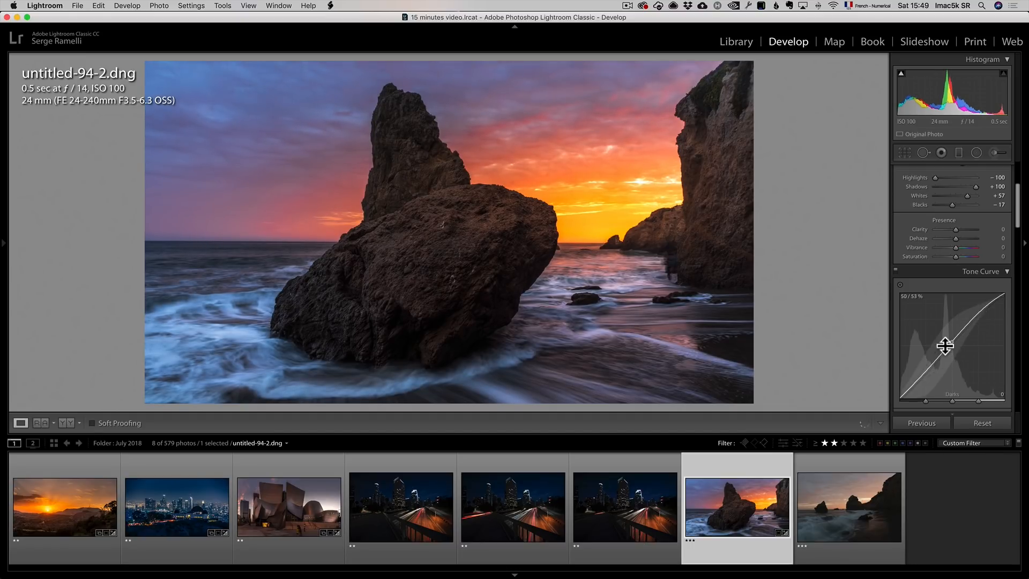
left_click(927, 369)
left_click_drag(927, 369, 927, 370)
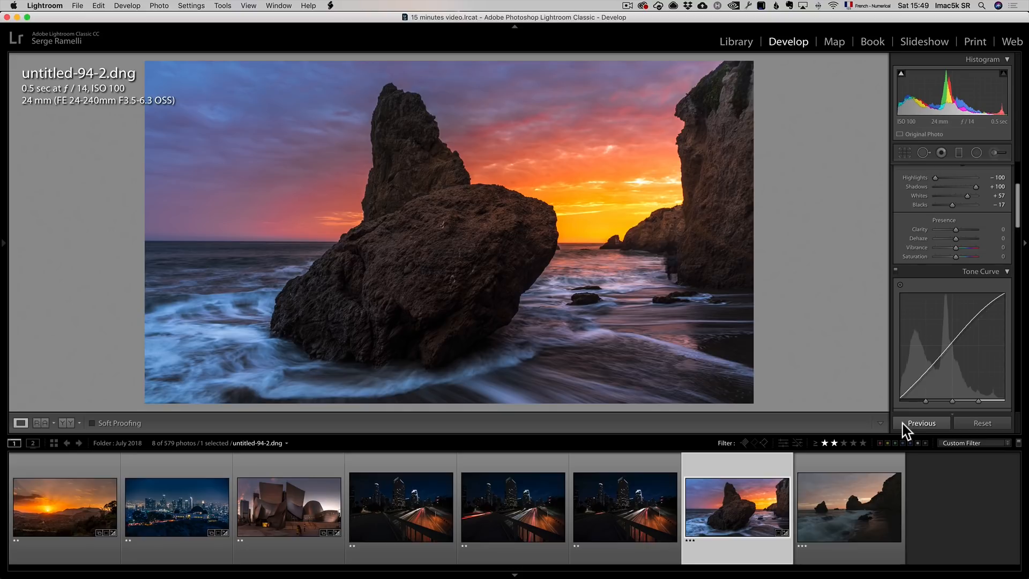
- Compare the edited photo with the original before view
key("backslash")
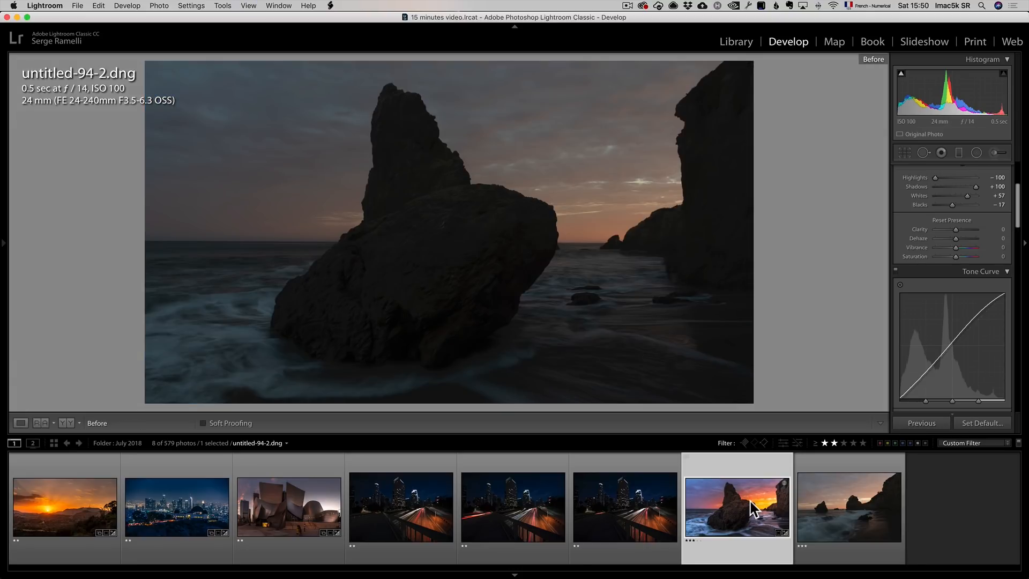
key("backslash")
key("backslash")
key("backslash")
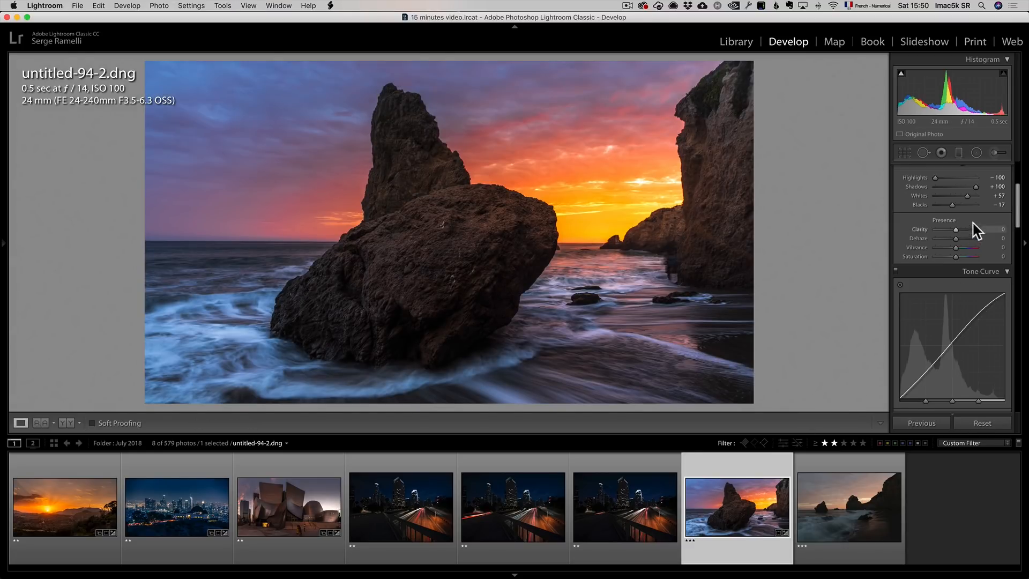
- Try reducing the photo's overall Saturation to -30, and restore it to 0
scroll(1020, 185, "up", 1)
scroll(1020, 180, "up", 4)
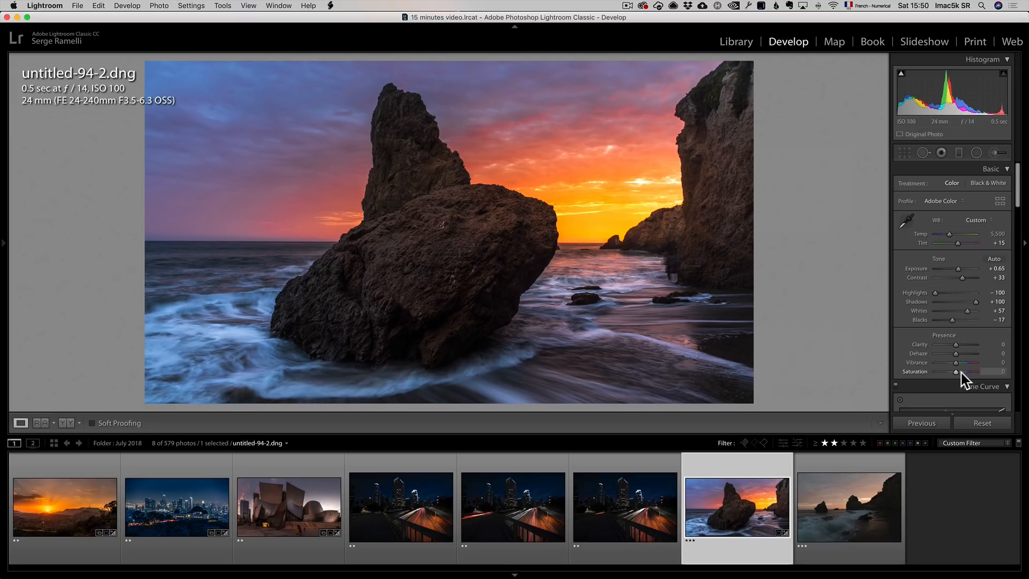
left_click_drag(956, 371, 949, 371)
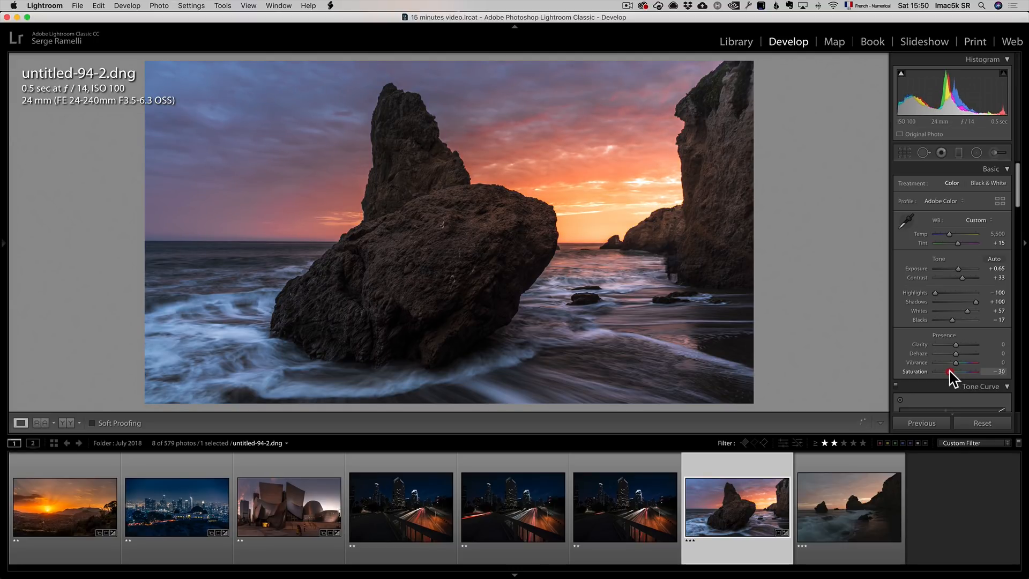
left_click_drag(948, 372, 956, 371)
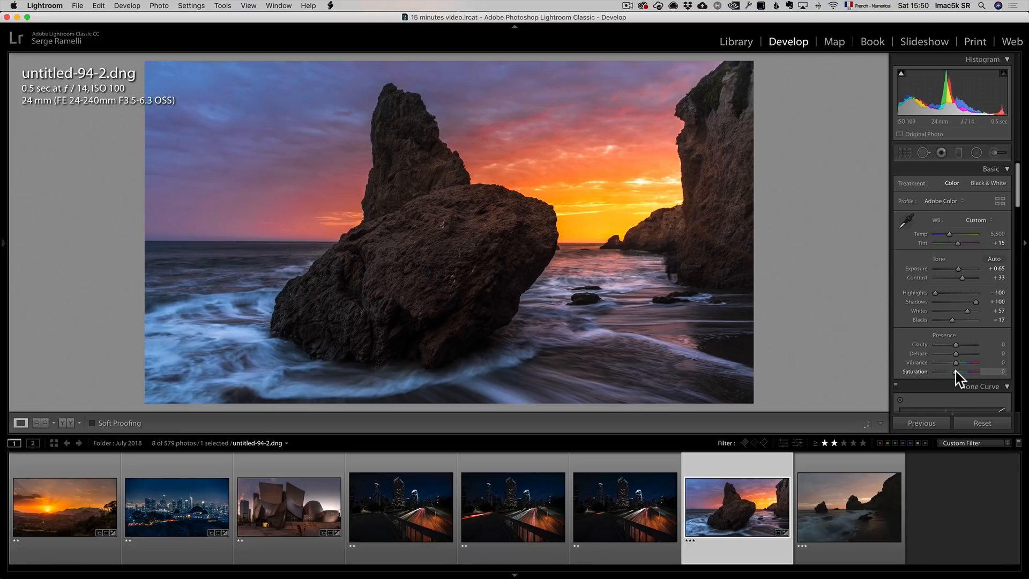
left_click(956, 371)
left_click_drag(1018, 200, 1017, 180)
left_click(1018, 180)
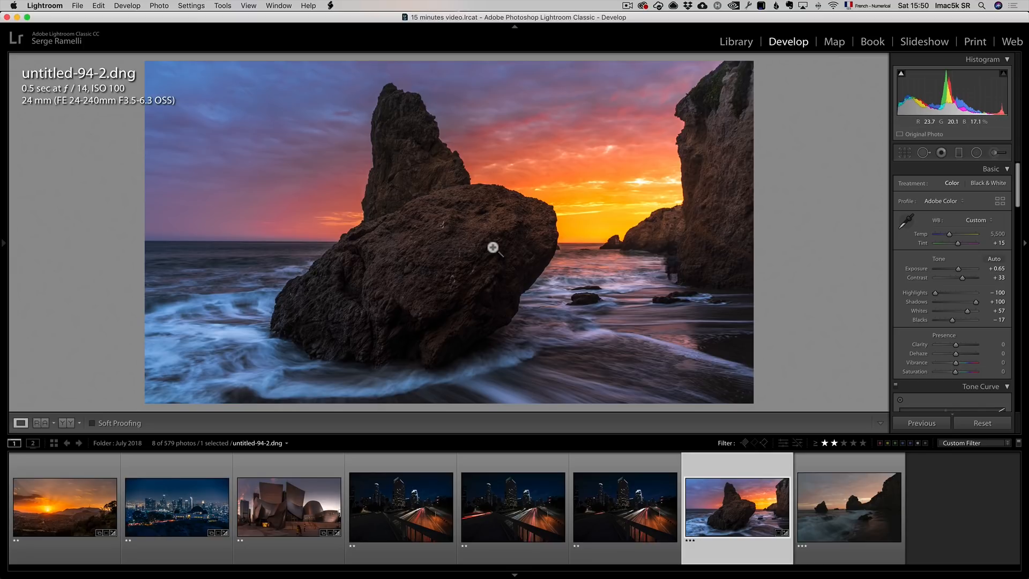
- Inspect the sharpness and noise of the rock, sky and water in the seascape at full magnification
left_click_drag(490, 246, 473, 294)
left_click_drag(360, 163, 370, 237)
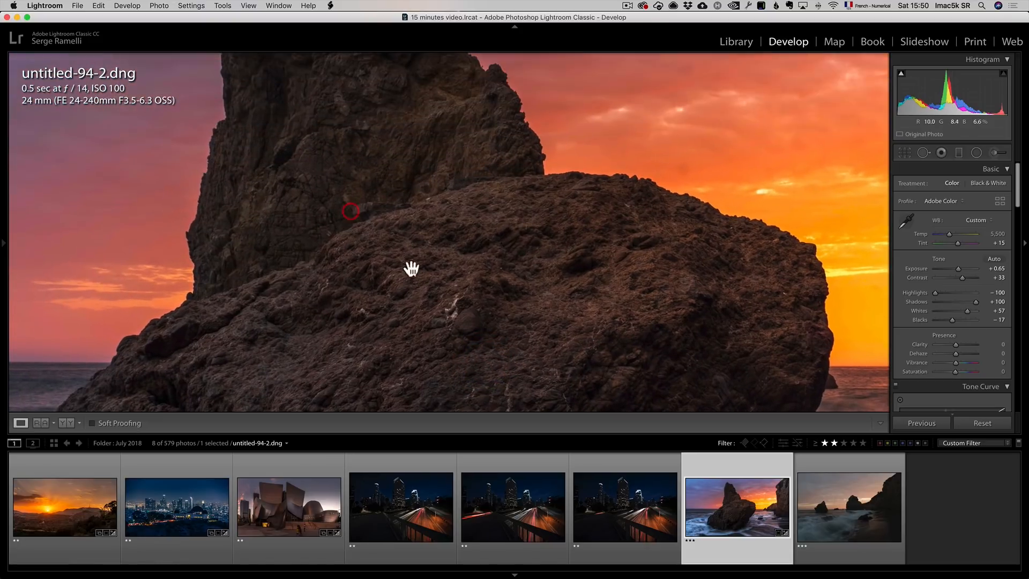
left_click_drag(522, 307, 304, 195)
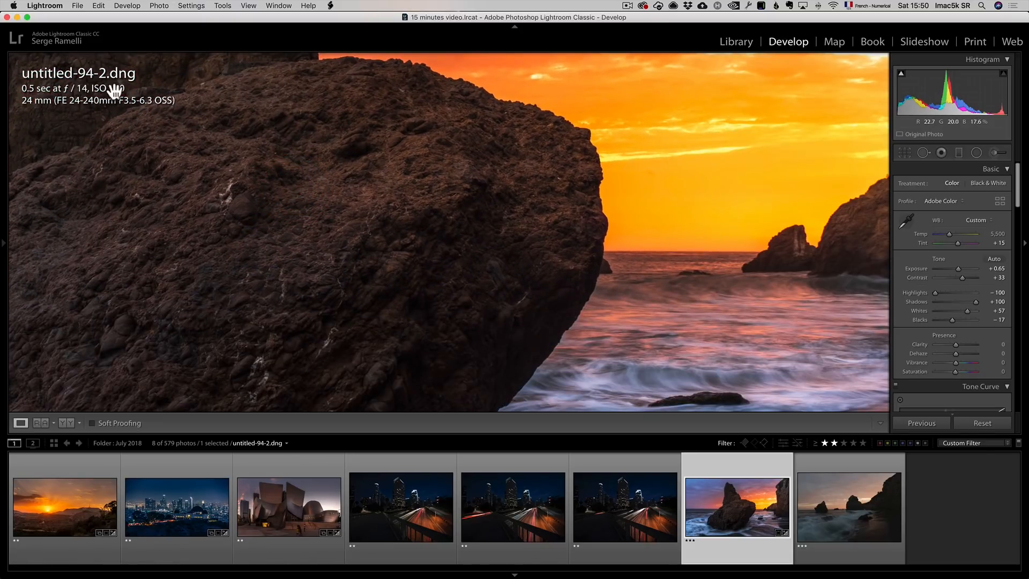
left_click_drag(747, 254, 431, 236)
left_click(563, 236)
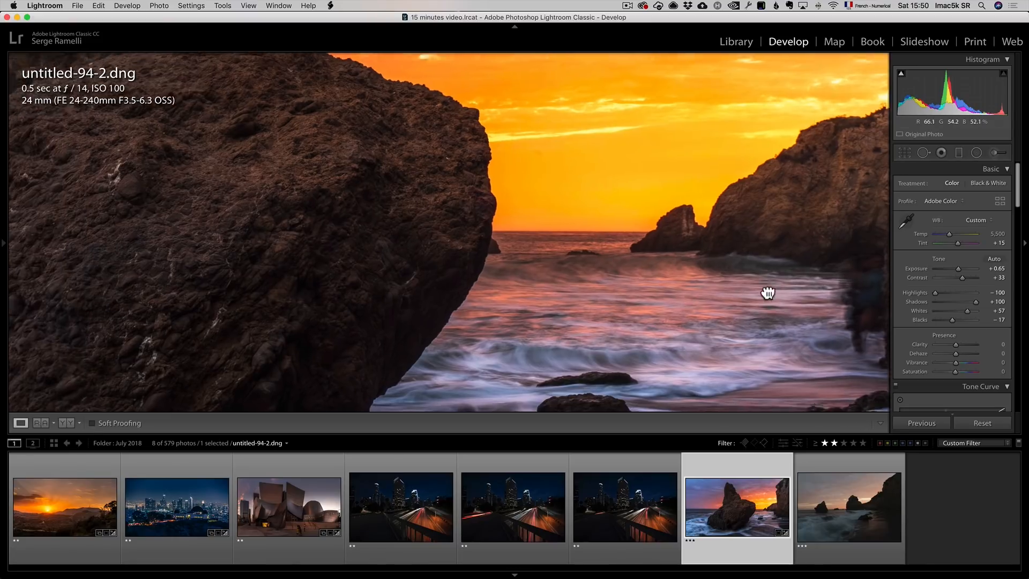
left_click_drag(767, 293, 820, 292)
left_click_drag(392, 232, 538, 236)
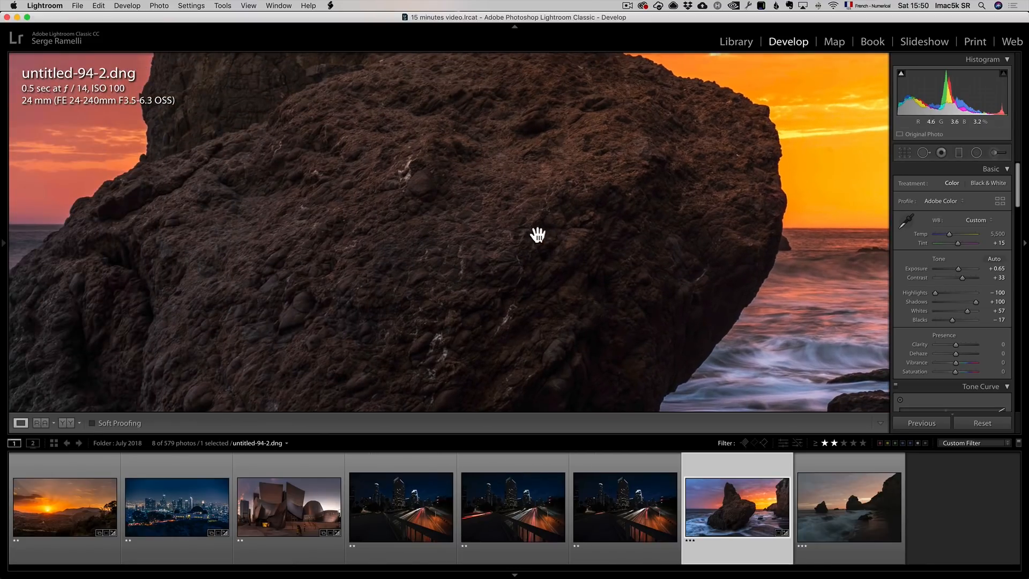
left_click_drag(783, 237, 873, 231)
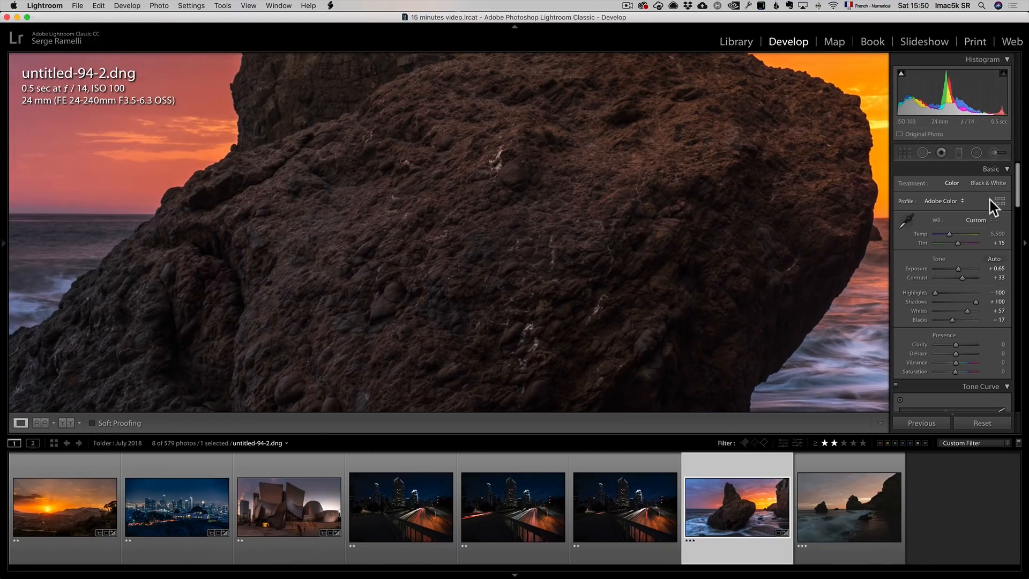
- Set the photo's sharpening Amount to 90 and Masking to 62, previewing the edge mask
left_click_drag(1017, 200, 1018, 311)
left_click_drag(962, 333, 954, 360)
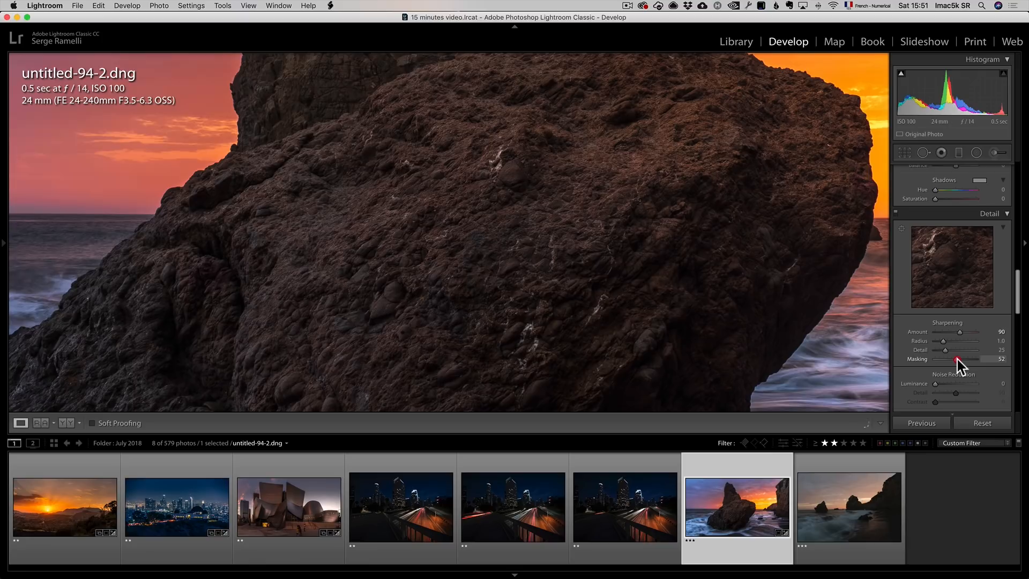
key("alt")
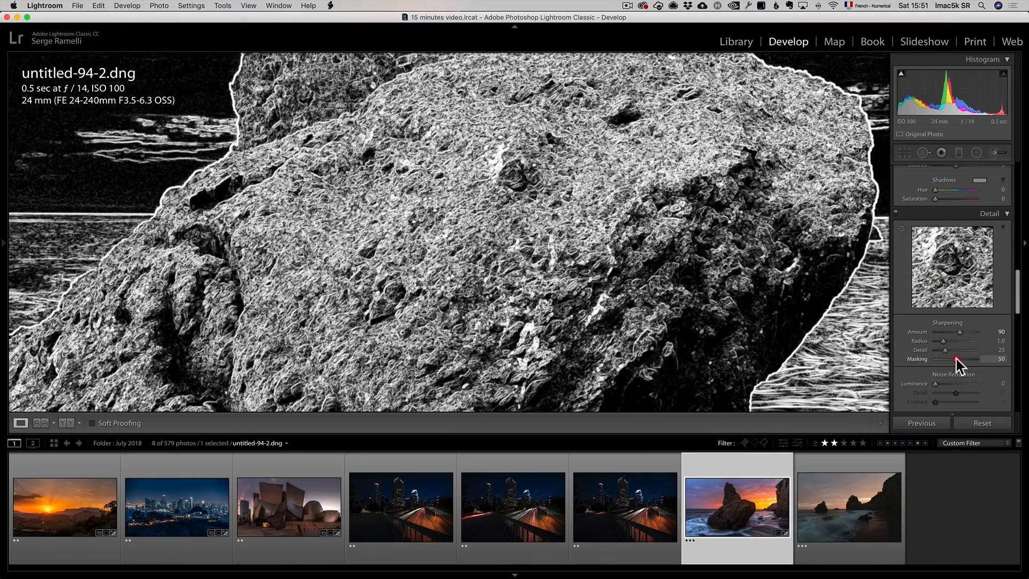
left_click_drag(956, 359, 959, 360)
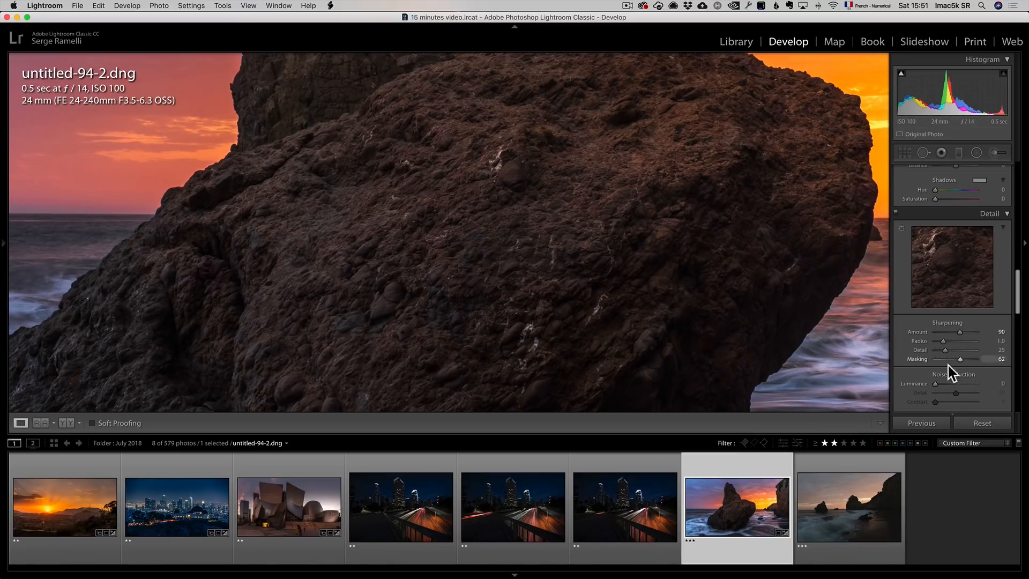
- Set Luminance noise reduction to 7 and check the result both close up and on the whole photo
left_click_drag(937, 384, 945, 390)
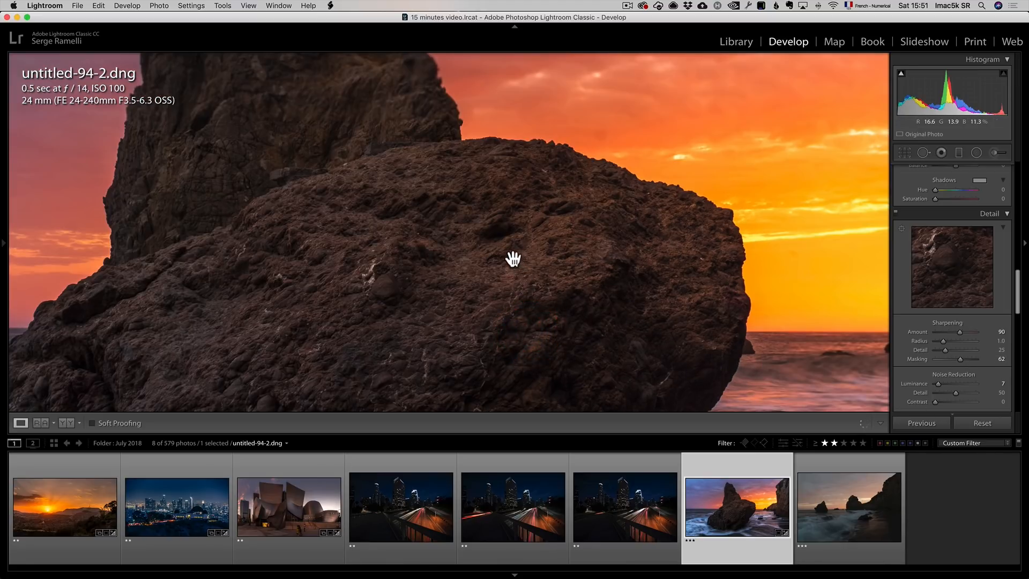
left_click(512, 257)
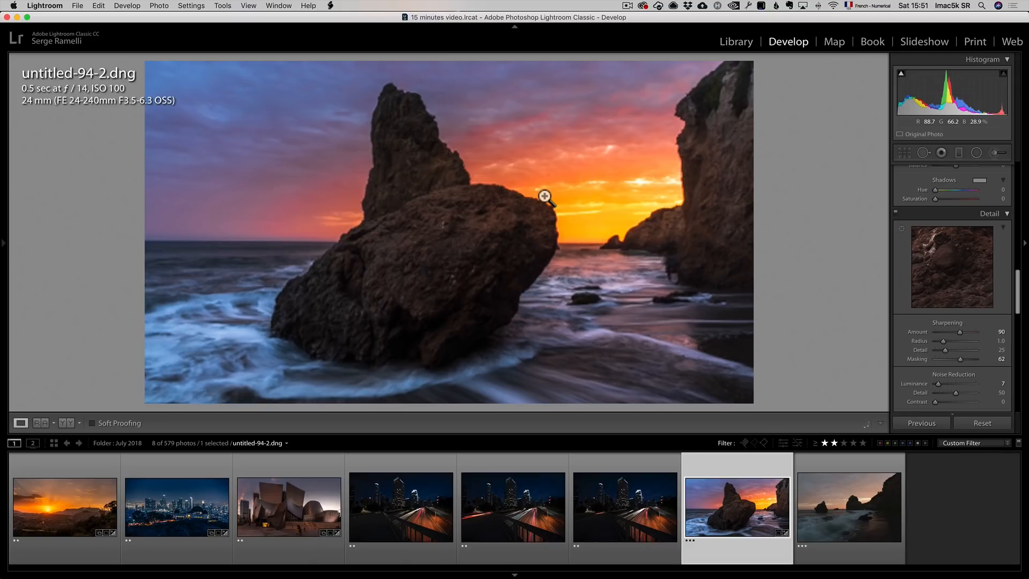
left_click(483, 240)
left_click(484, 231)
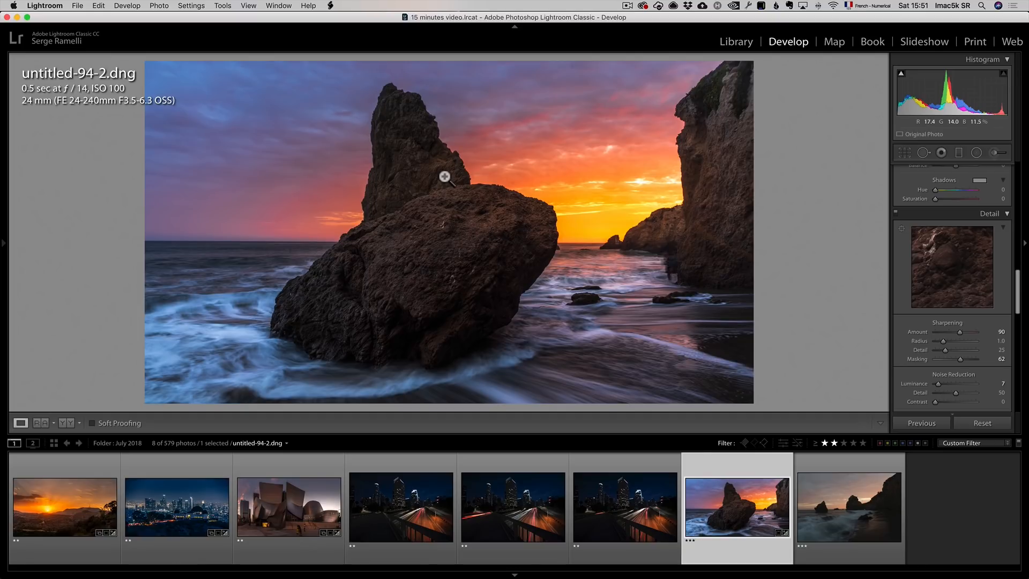
- Synchronize all of this photo's develop settings except the Brush adjustments to the neighbouring dark seascape, untitled-103-2.dng
left_click(873, 475, "super")
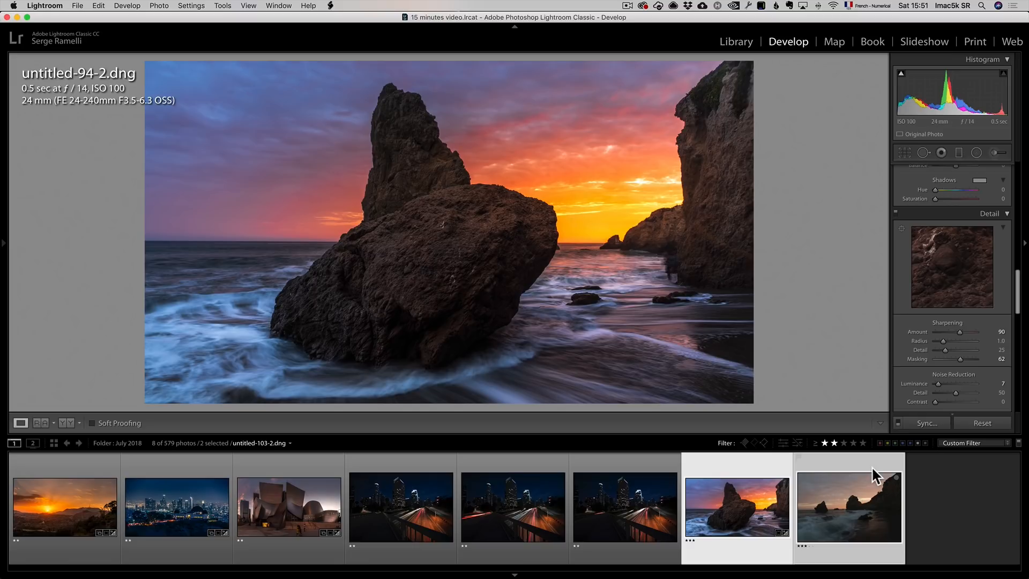
left_click(929, 424)
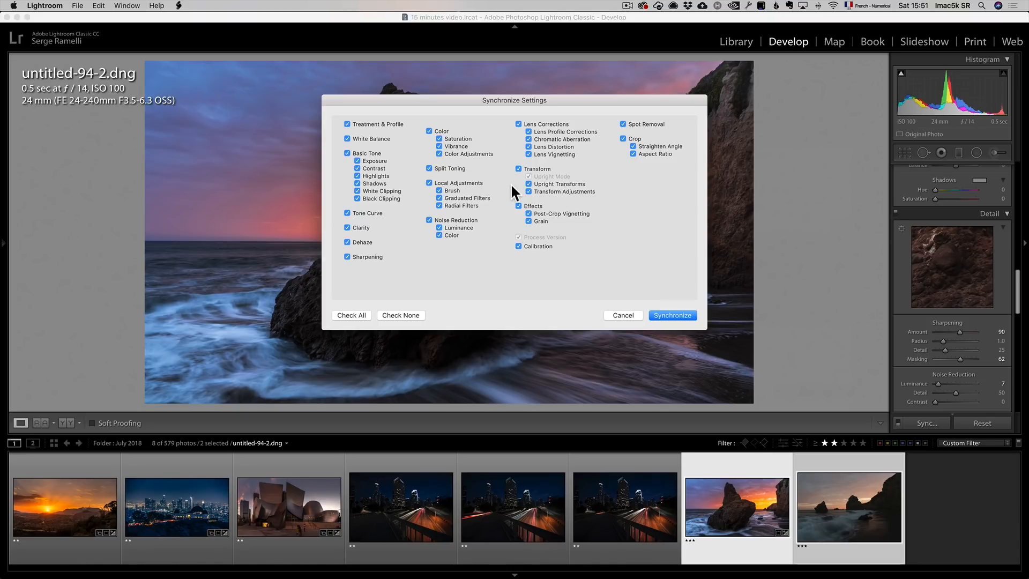
left_click(440, 190)
left_click(680, 313)
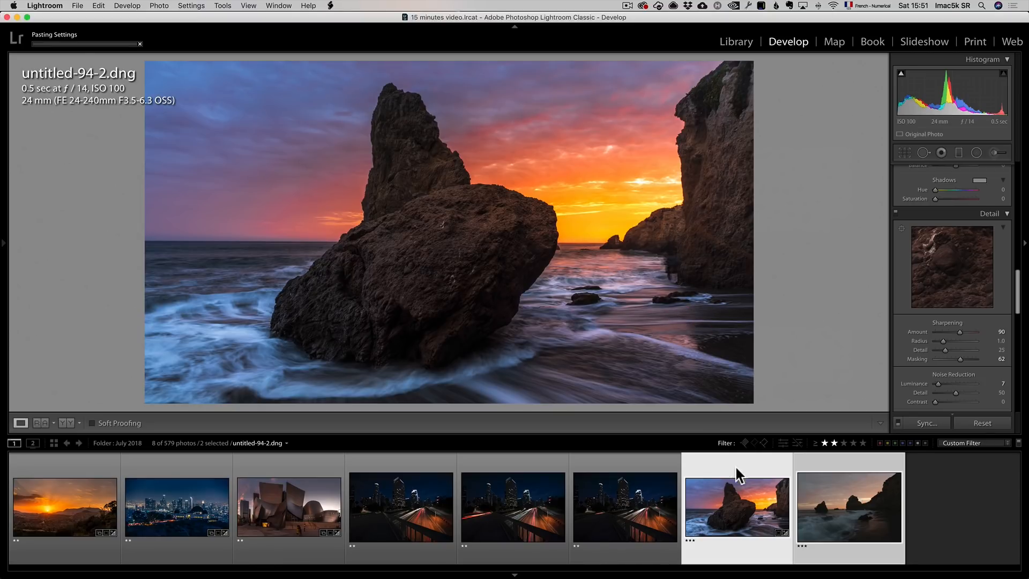
- Adjust untitled-103-2.dng's tone to Exposure +0.20, Whites +53 and Blacks -44
left_click(848, 461)
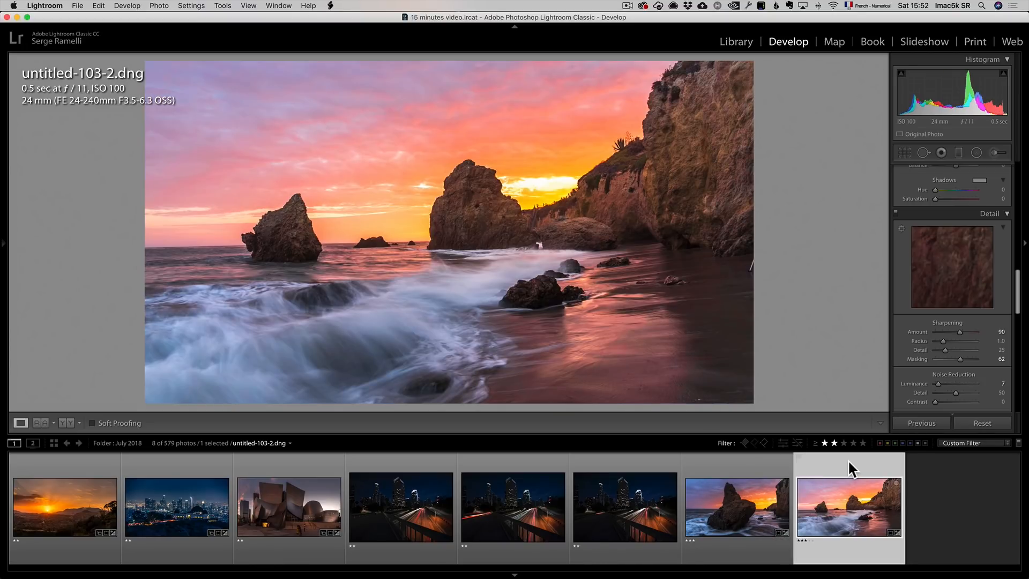
left_click(1016, 180)
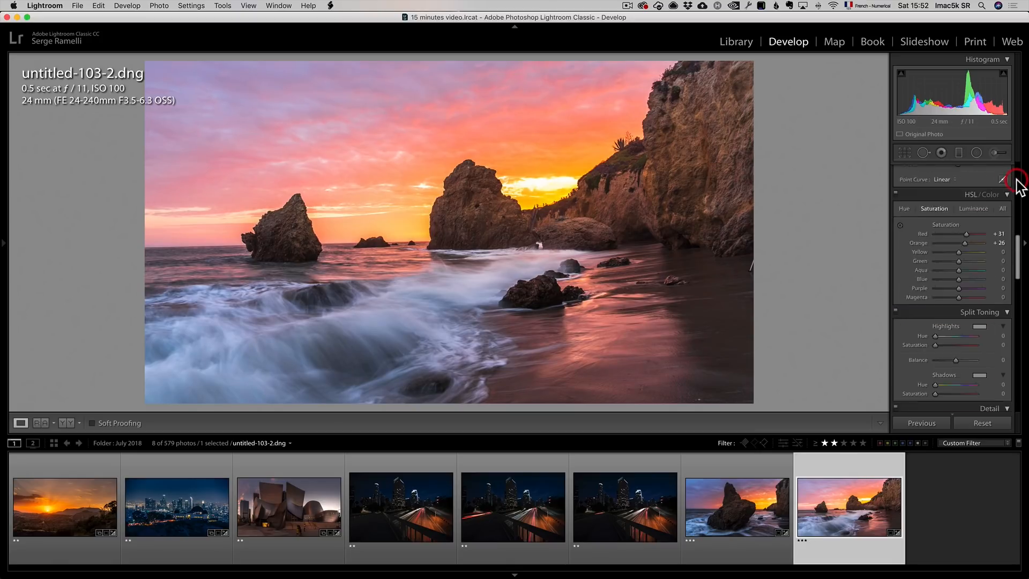
left_click(1020, 230)
left_click(1002, 121)
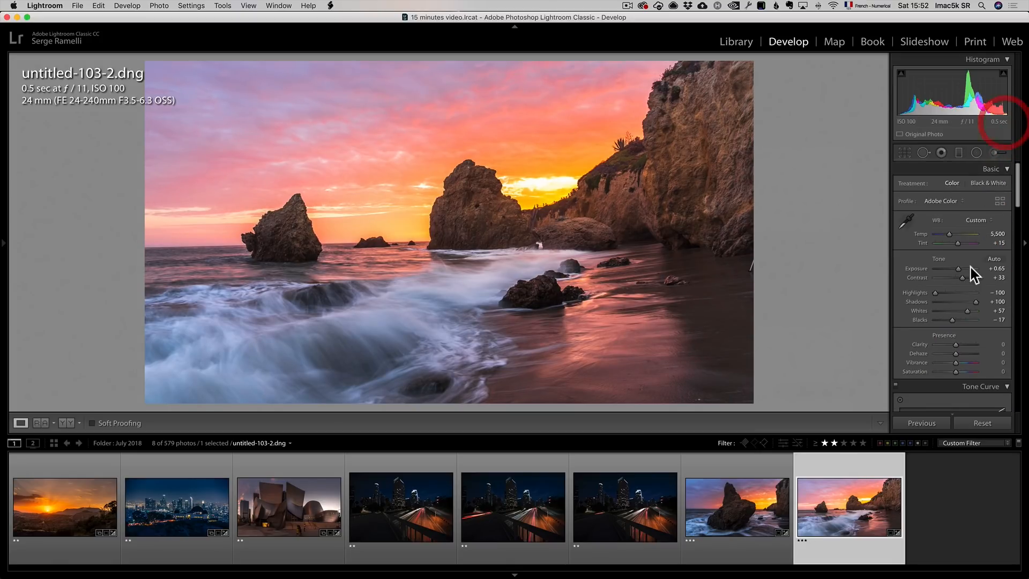
left_click_drag(952, 319, 965, 312)
key("alt")
key("alt")
left_click_drag(957, 269, 956, 270)
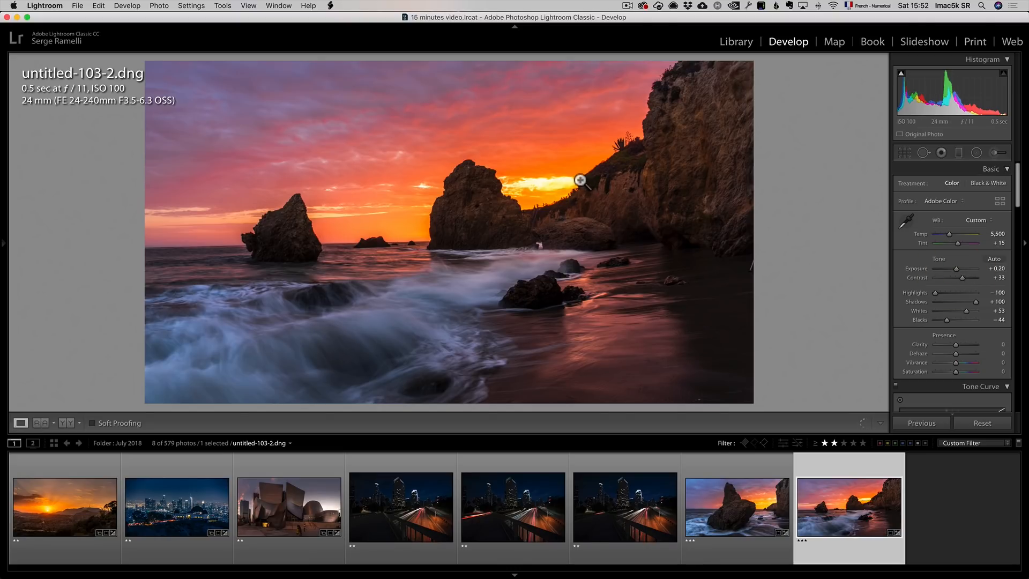
- Brighten the breaking waves with an adjustment brush at Exposure 0.69, and return to untitled-94-2.dng
left_click(997, 152)
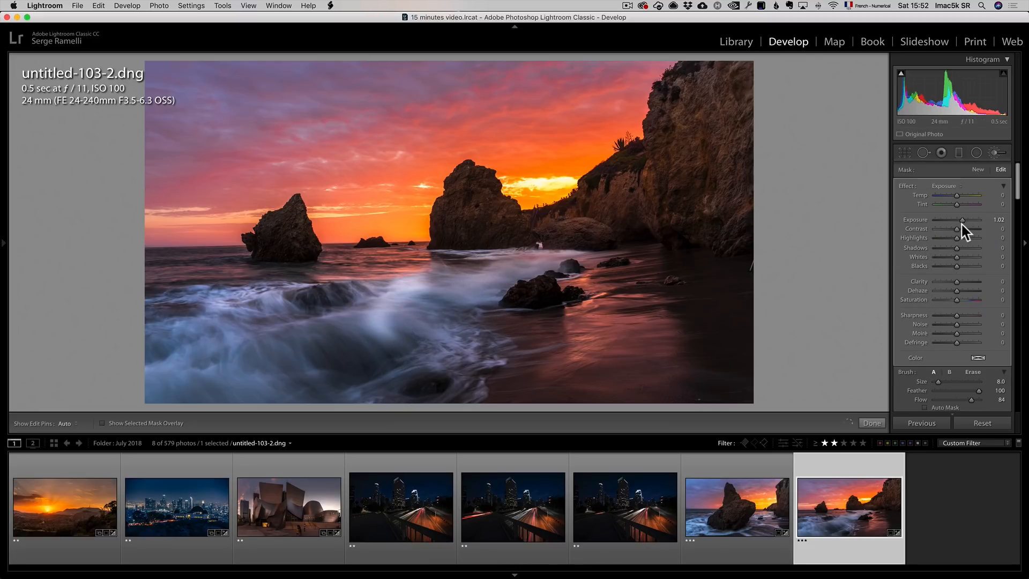
left_click_drag(962, 222, 959, 221)
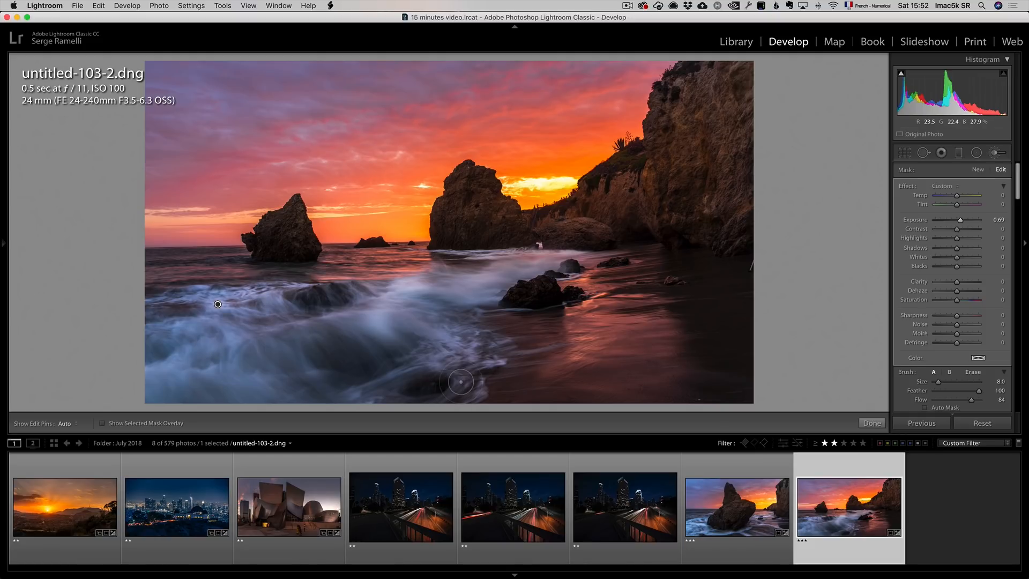
left_click(871, 424)
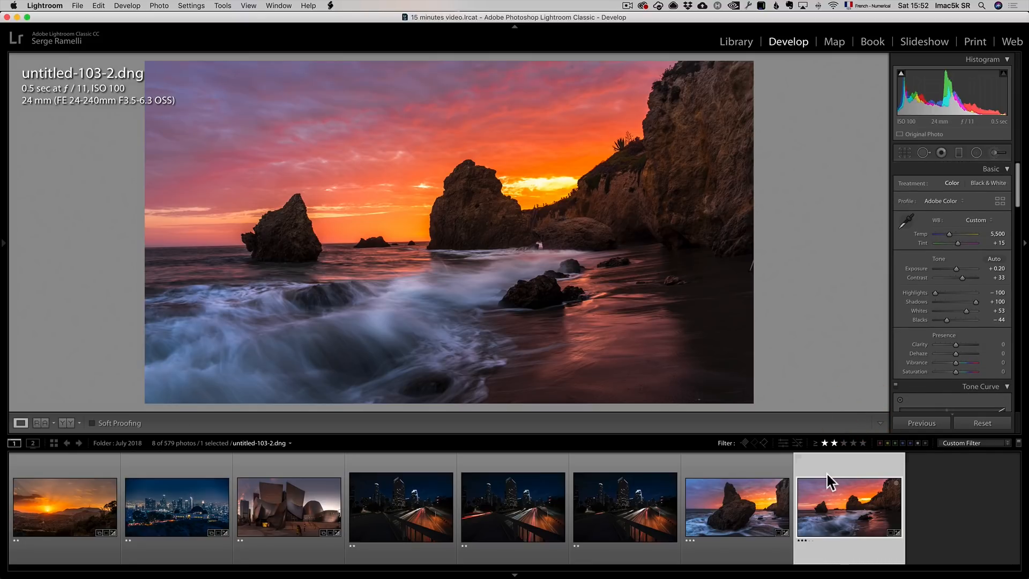
left_click(728, 459)
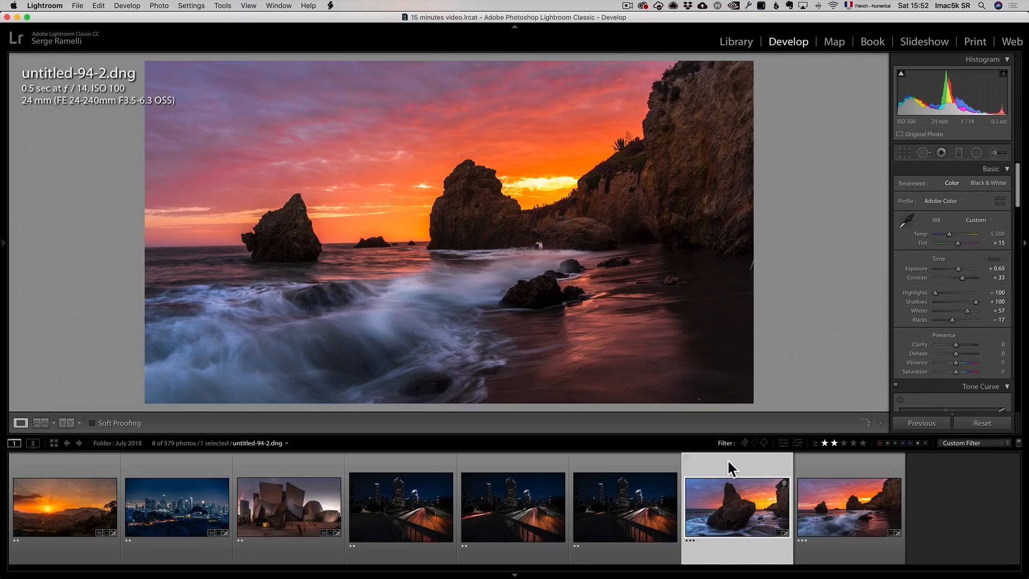